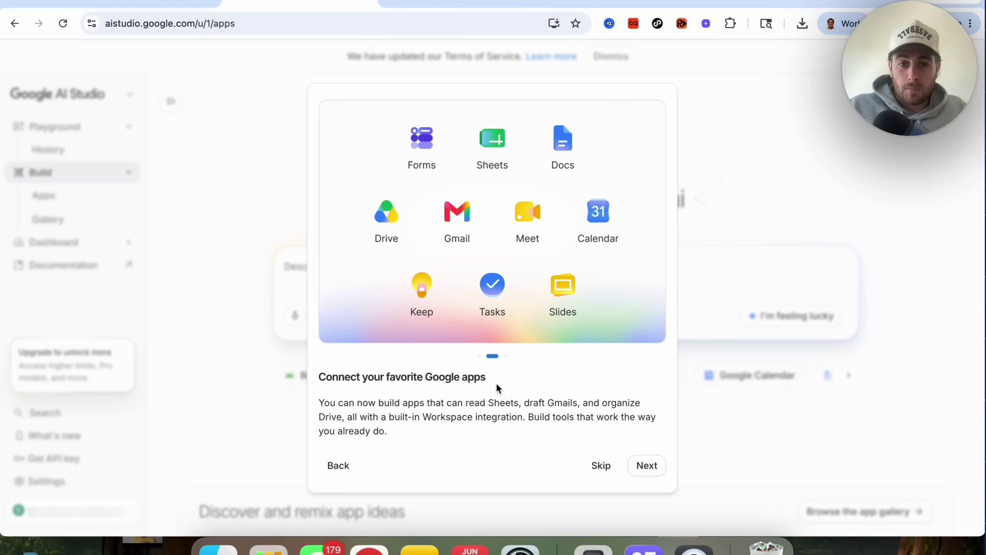
Finish the new-features introduction and browse the Google integration suggestions beneath the app description prompt
click(506, 357)
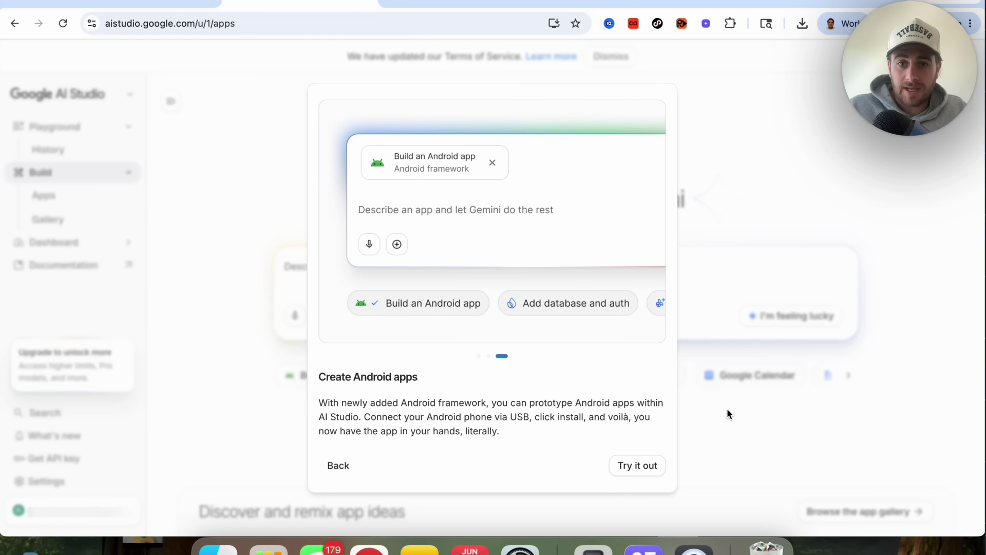
click(640, 466)
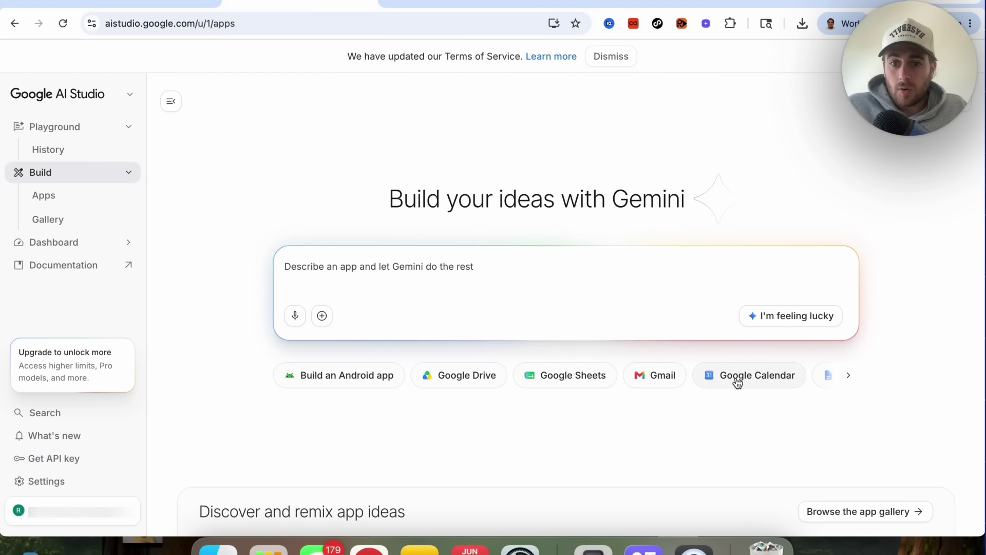
click(849, 384)
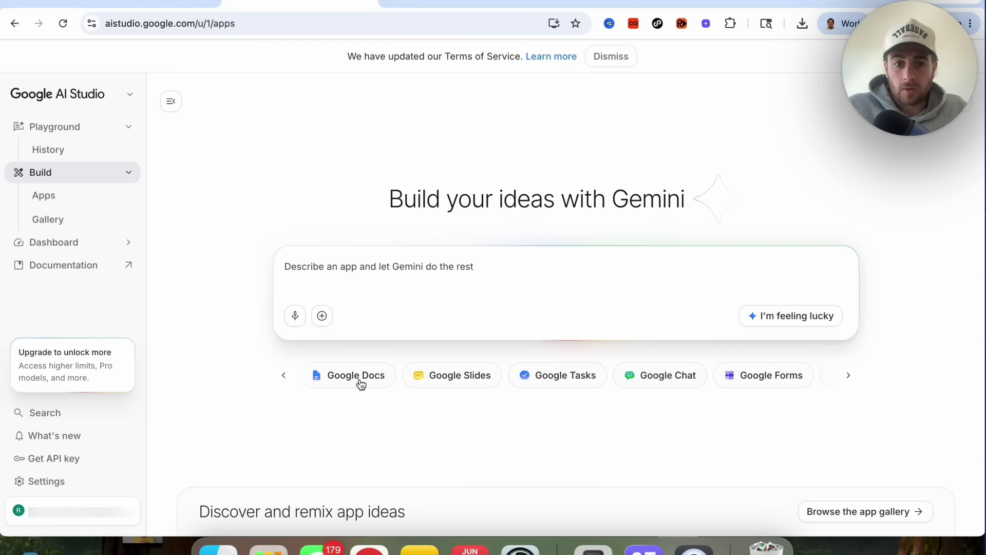
click(848, 374)
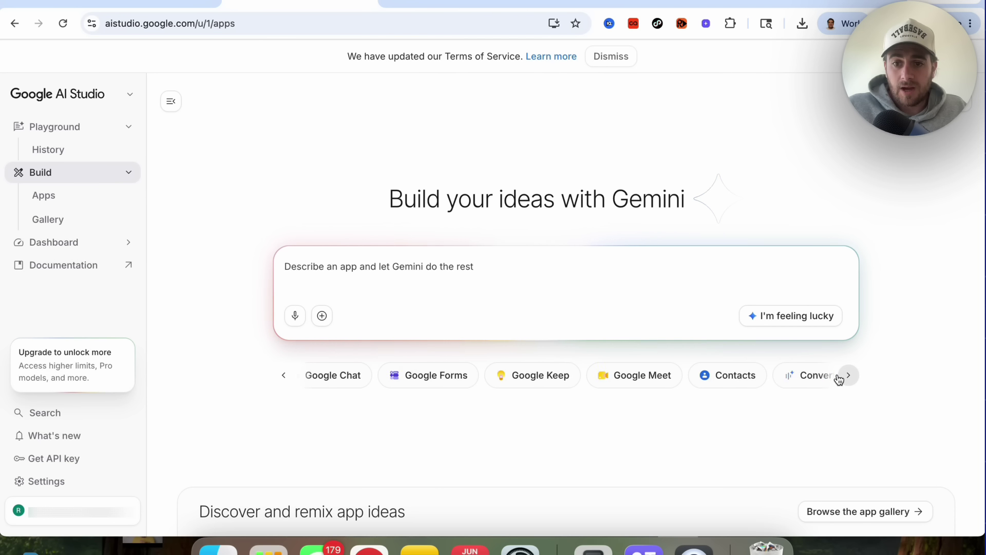
click(404, 263)
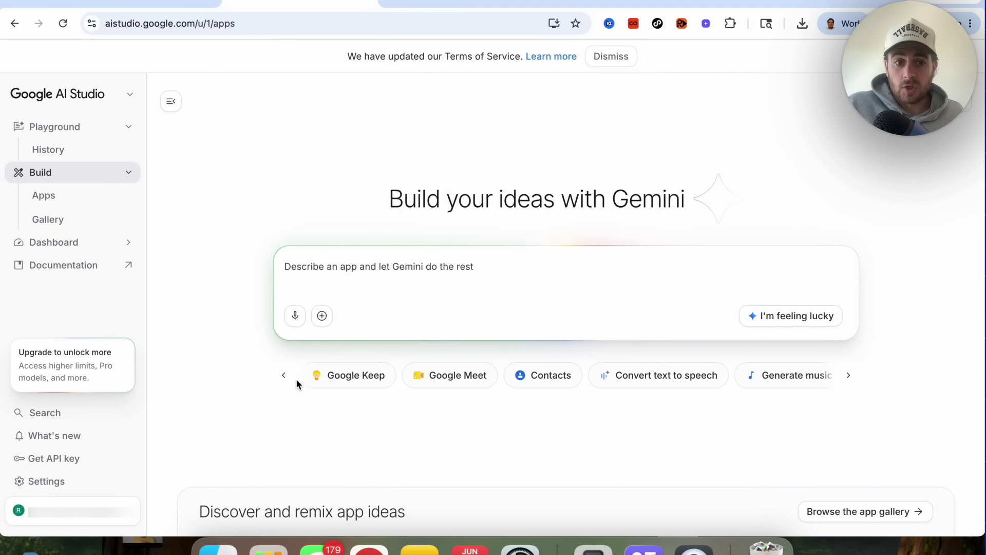
click(283, 377)
Describe an AI script writer tool attached to my google docs that automatically builds scripts in my format from an uploaded brief, title & topic
click(478, 254)
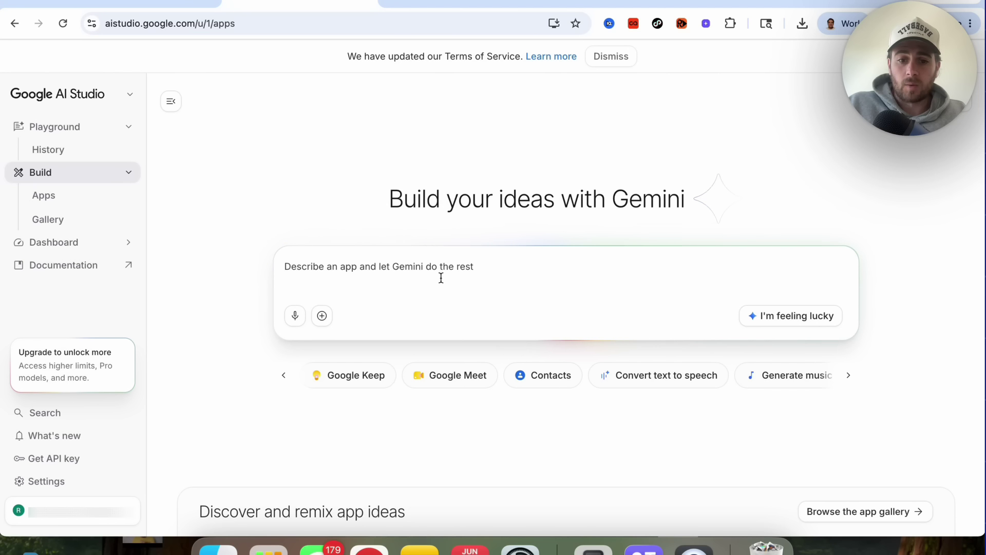
text(I want to bui)
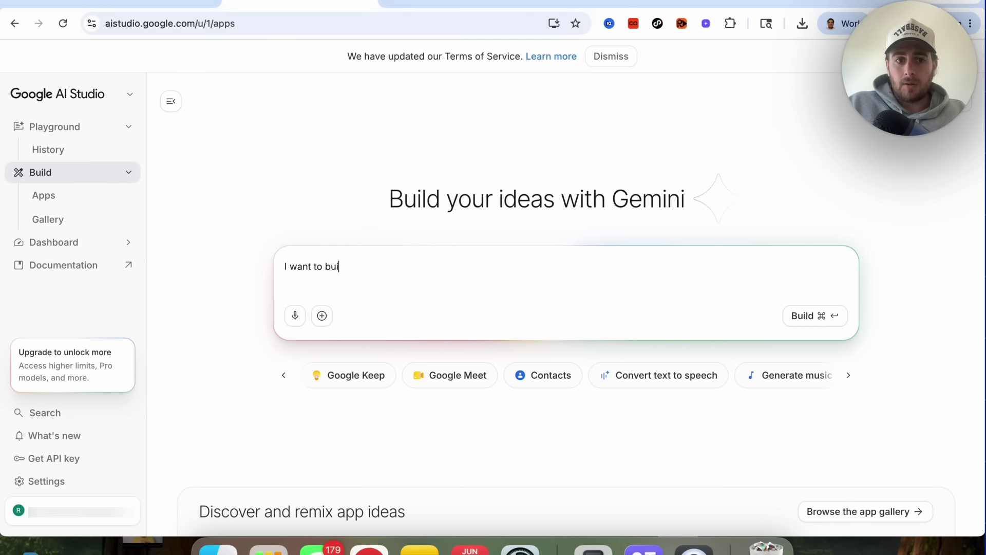
text(ld an AI script writ)
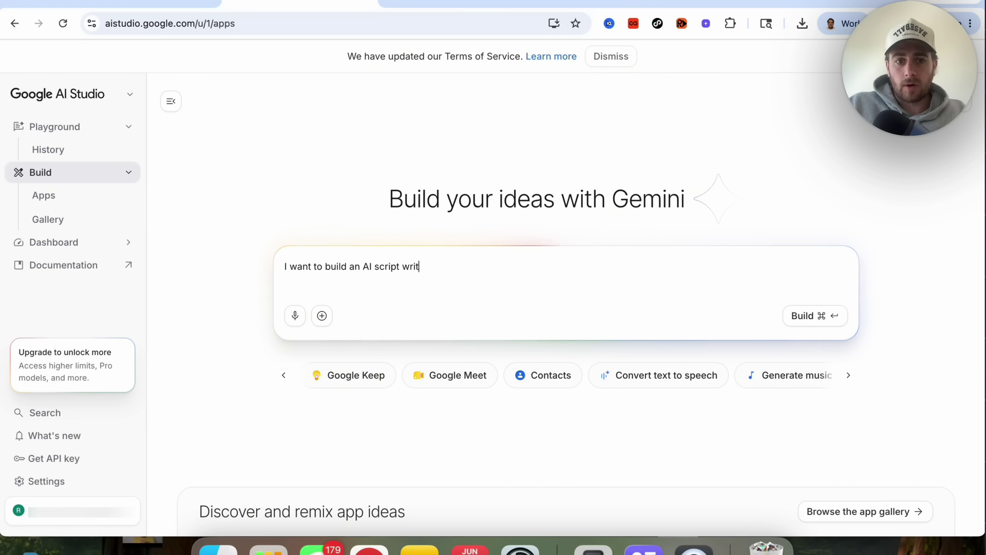
text(er tool that is att)
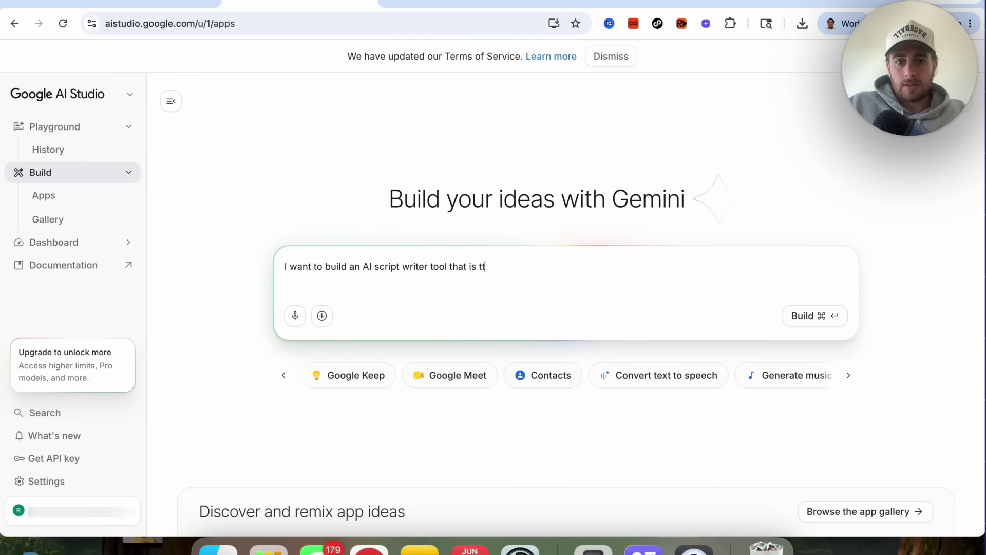
key(BackSpace)
key(BackSpace)
text(attached to my google docs that)
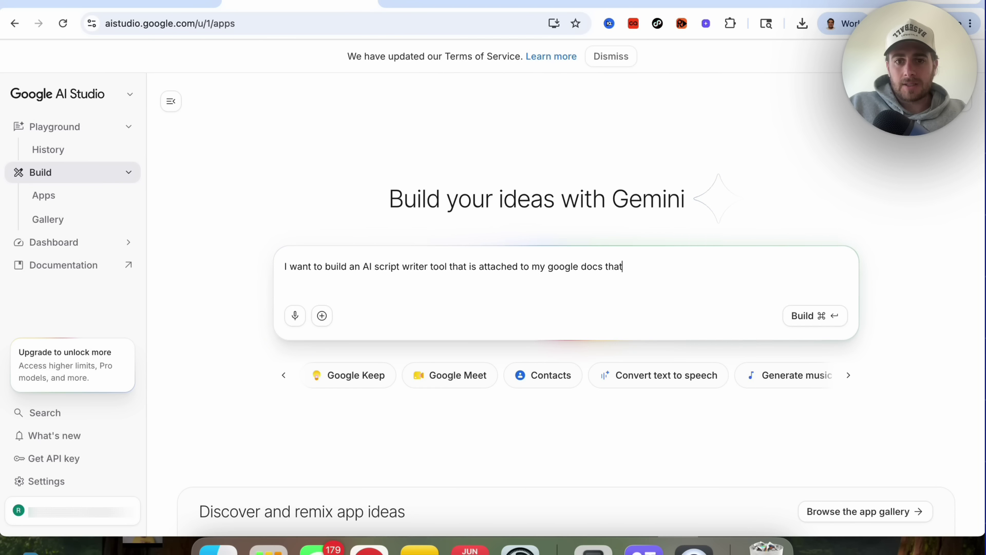
text( automatically bui)
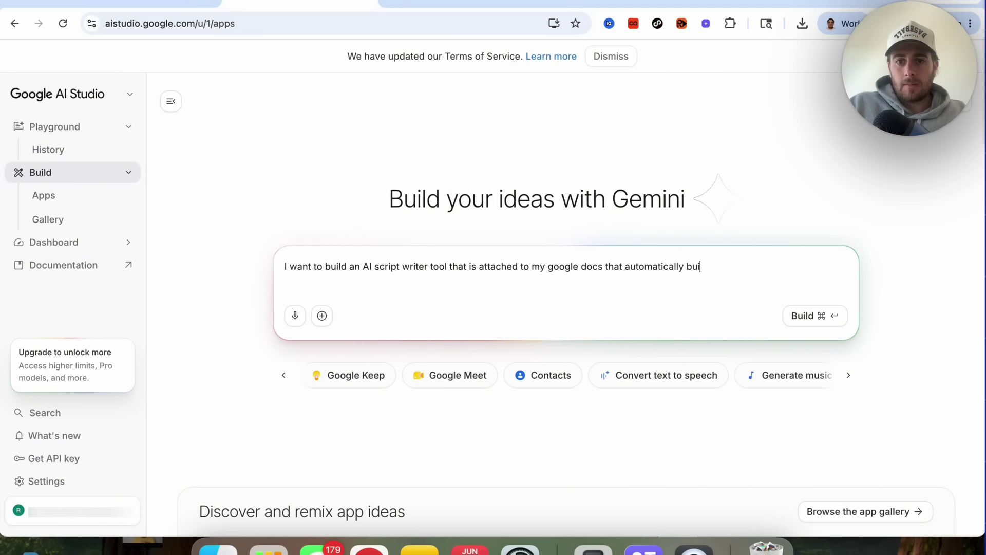
text(lds scripts in my for)
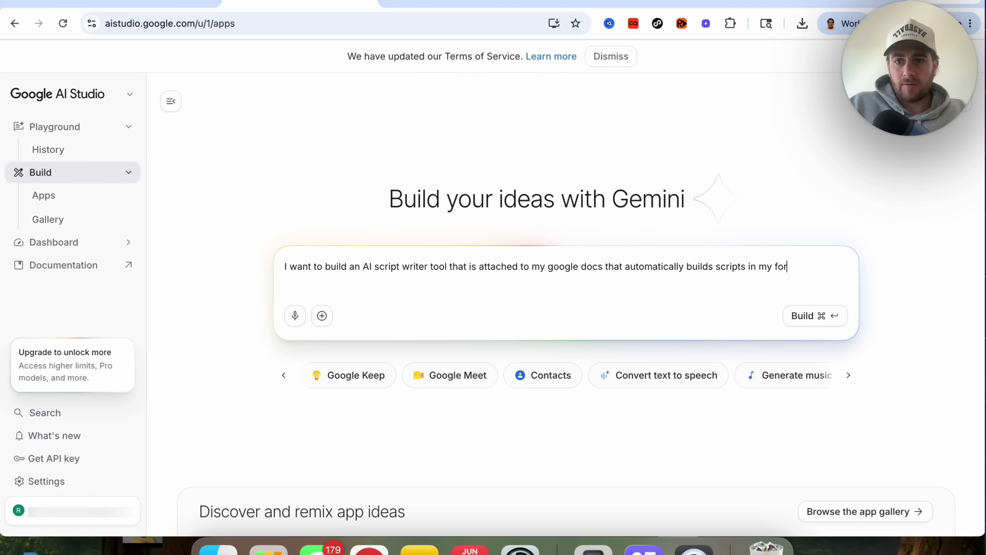
text(mat when I uplo)
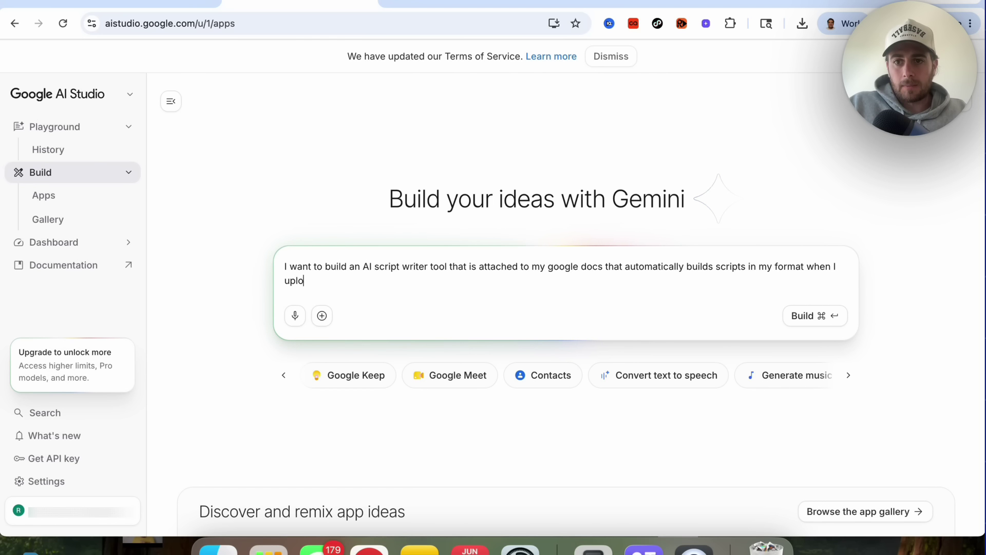
text(ad a brief, title )
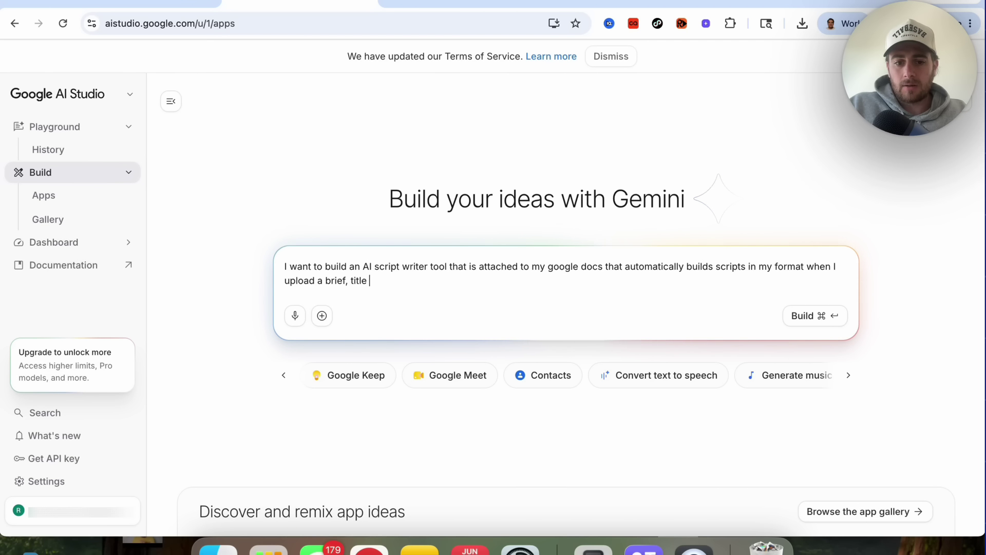
text(& topic)
key(Return)
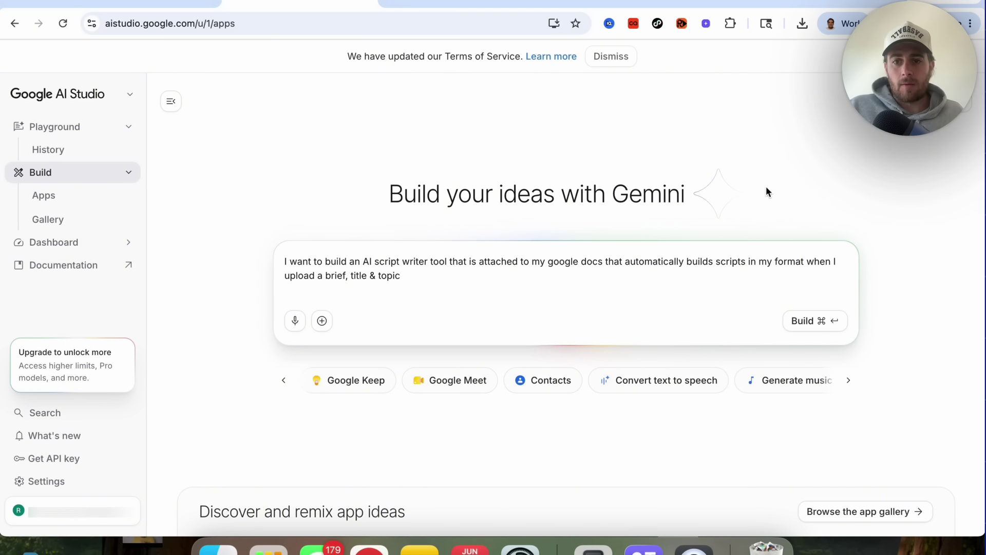
Start building the app, dismissing the notification request and skipping the choice of a preview design
click(822, 320)
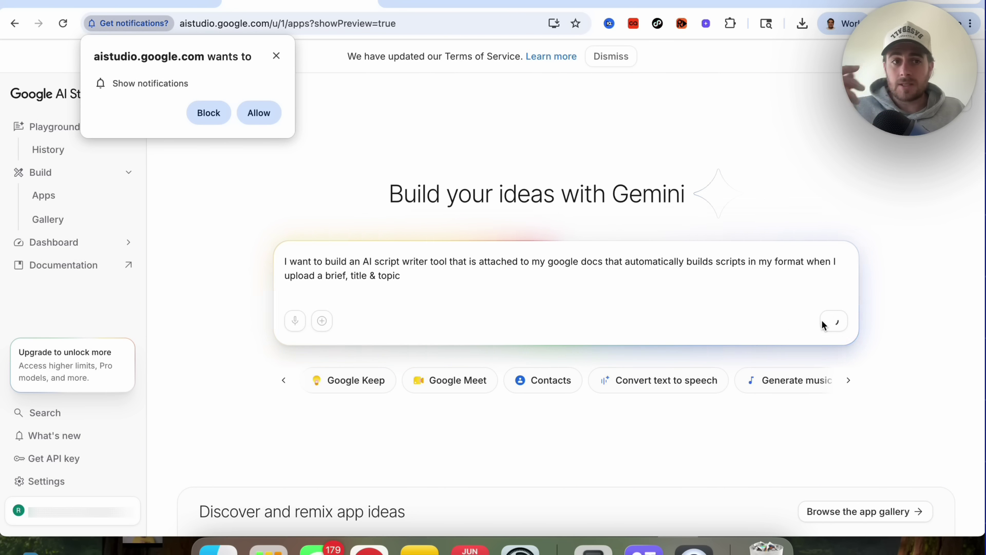
click(276, 55)
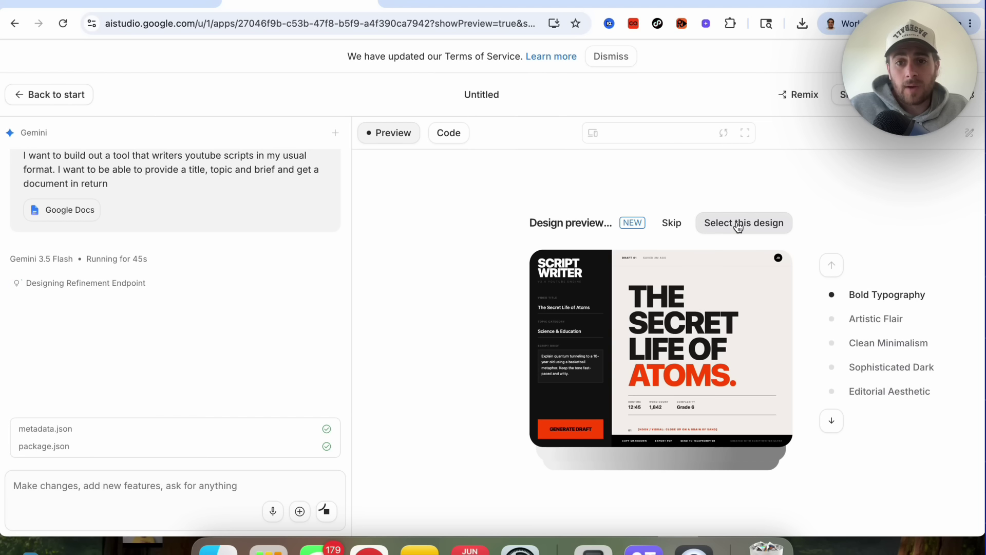
click(674, 225)
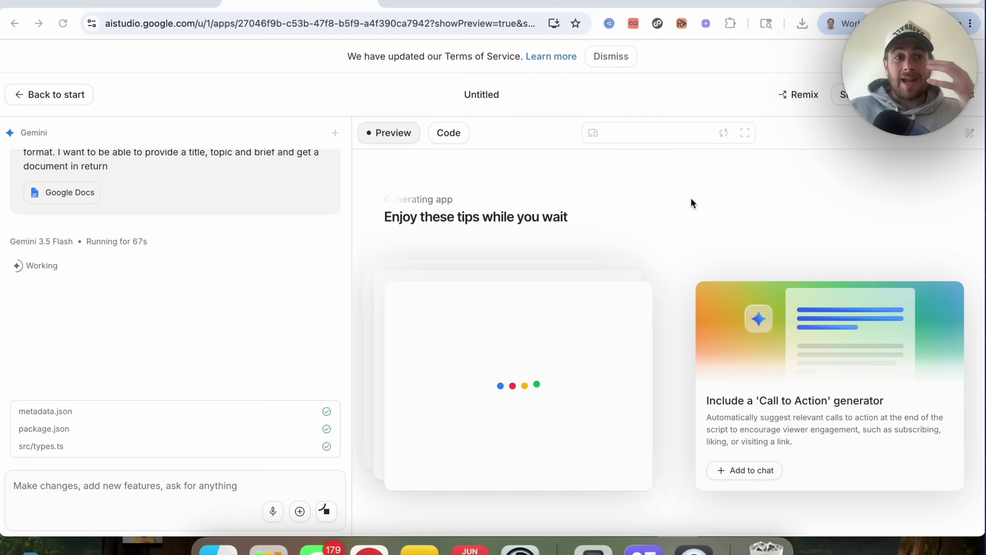
Browse the Google integration suggestions on the Build start page in the other browser tab
click(457, 4)
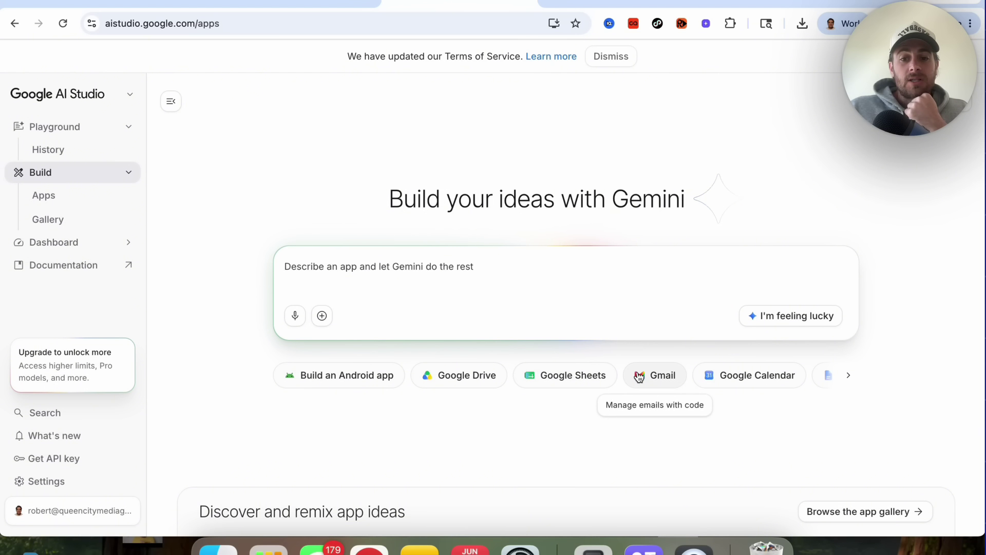
scroll(565, 376, right, 6)
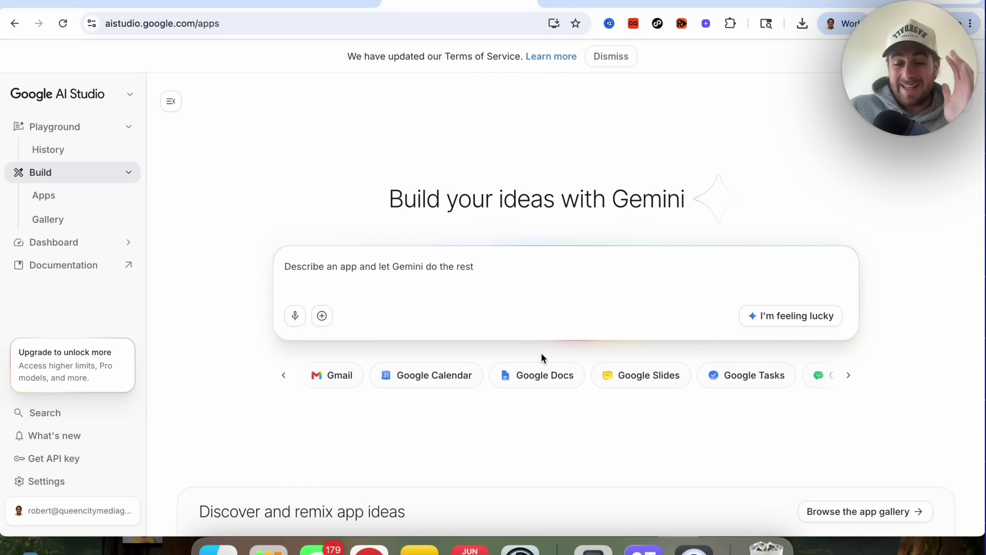
scroll(590, 385, left, 6)
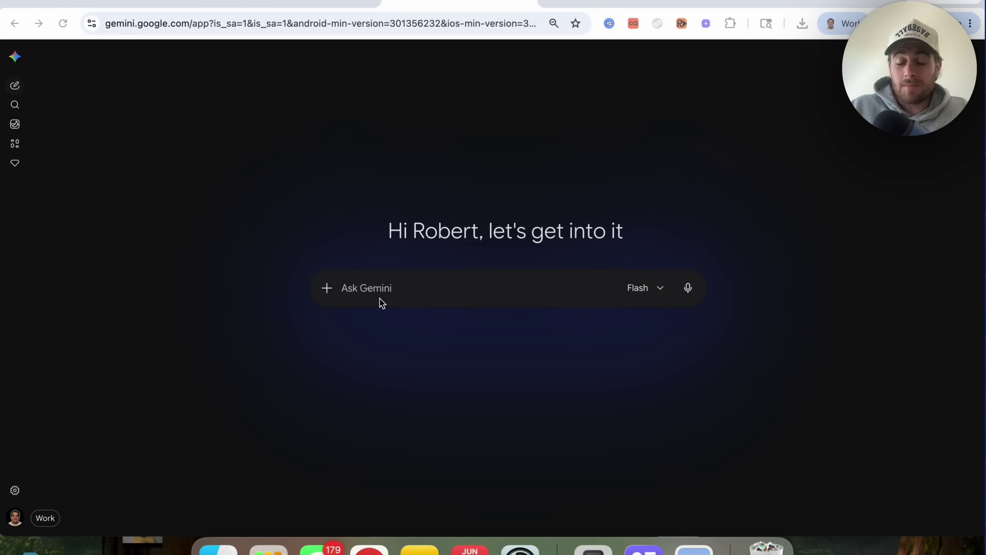
In Gemini, write a prompt asking for examples of things to automate by building automations and apps that connect to these tools
click(357, 292)
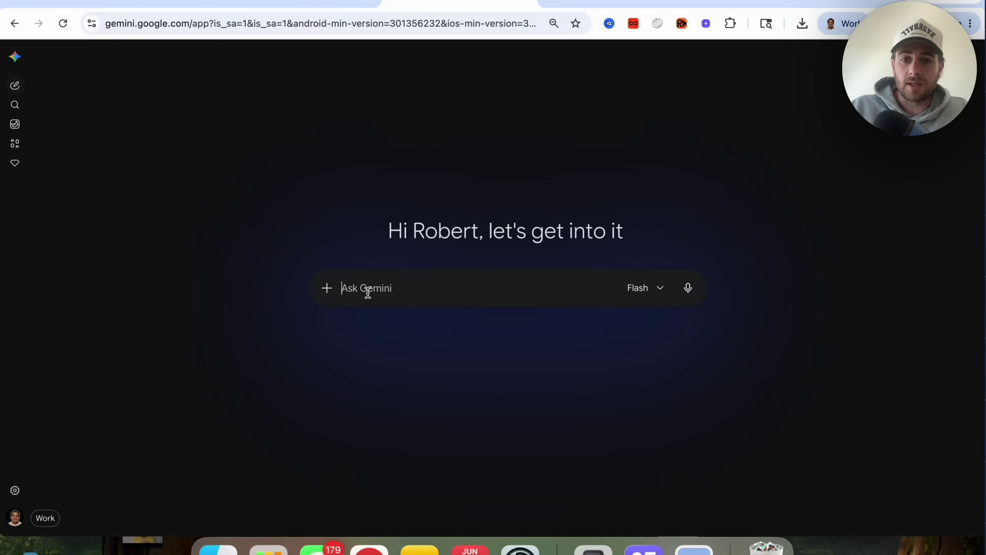
text(Give me examples of things I can)
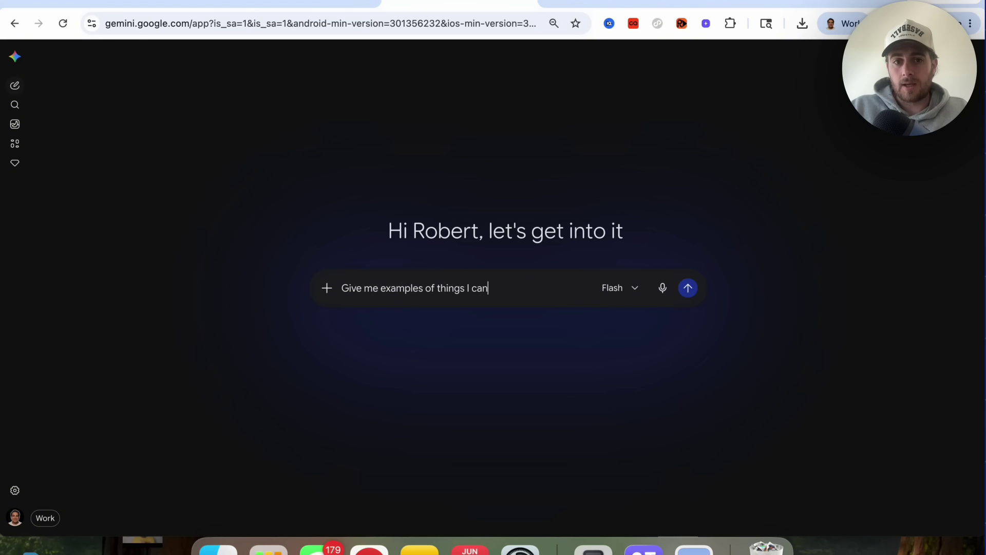
text( automate if I can build automations and)
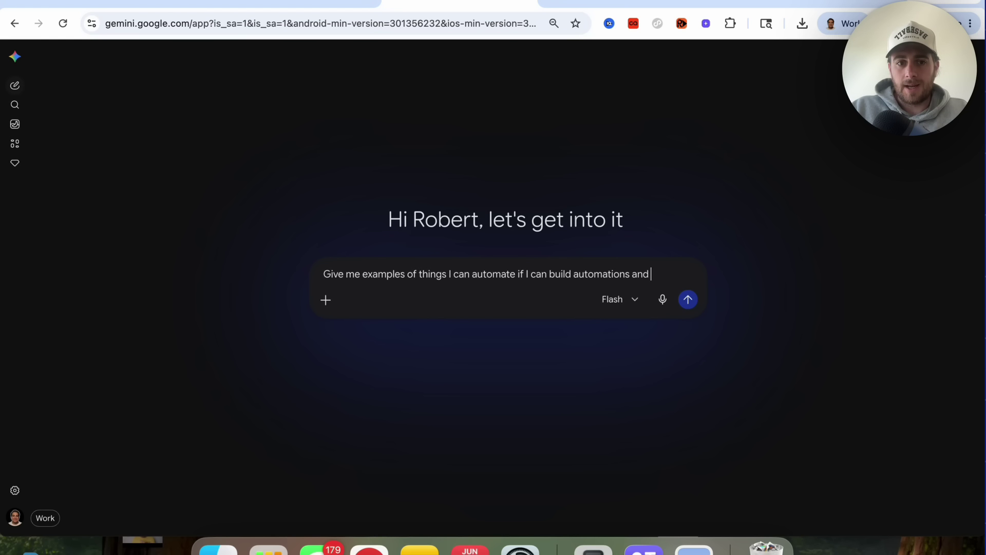
text( apps that connect to)
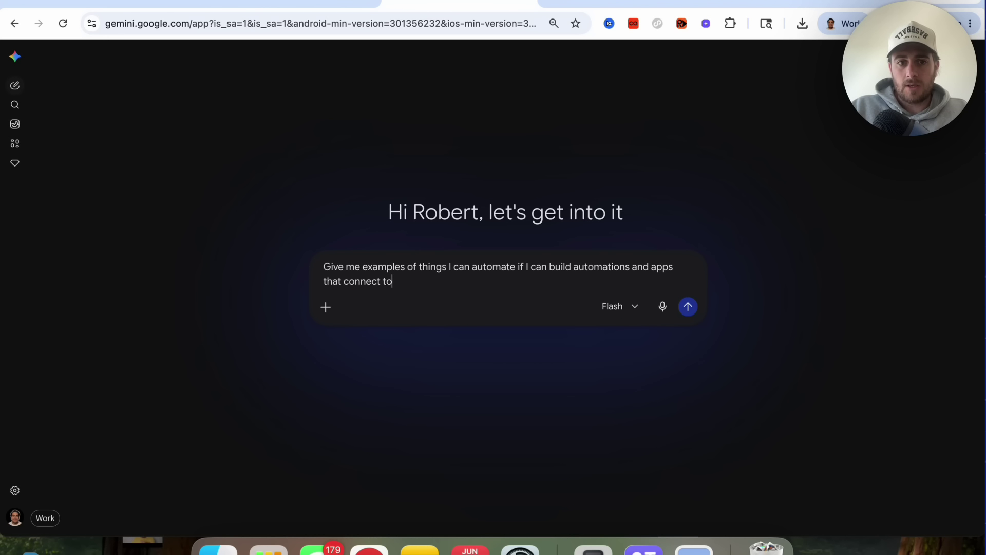
text( these tools)
Attach the recent image auto.png to the prompt and submit it
click(326, 308)
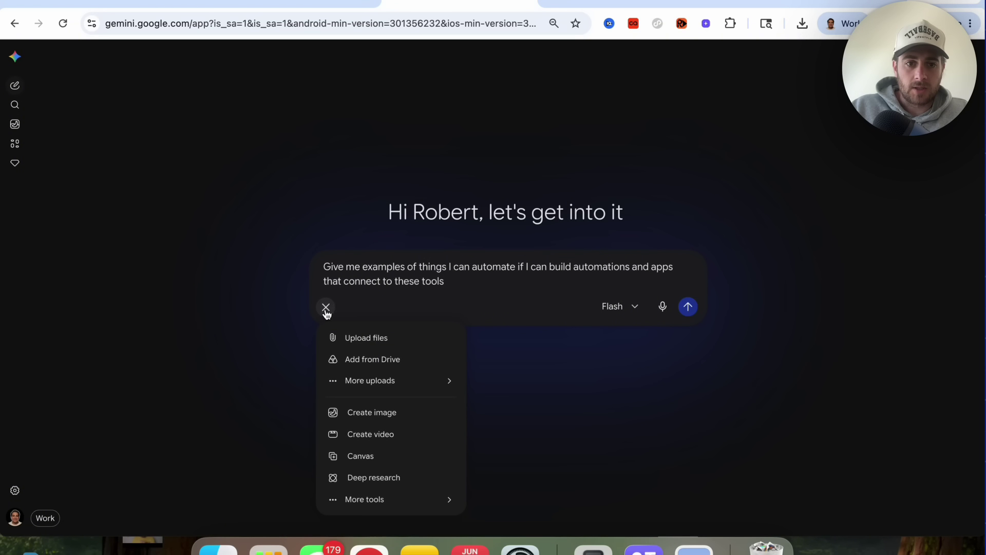
click(367, 337)
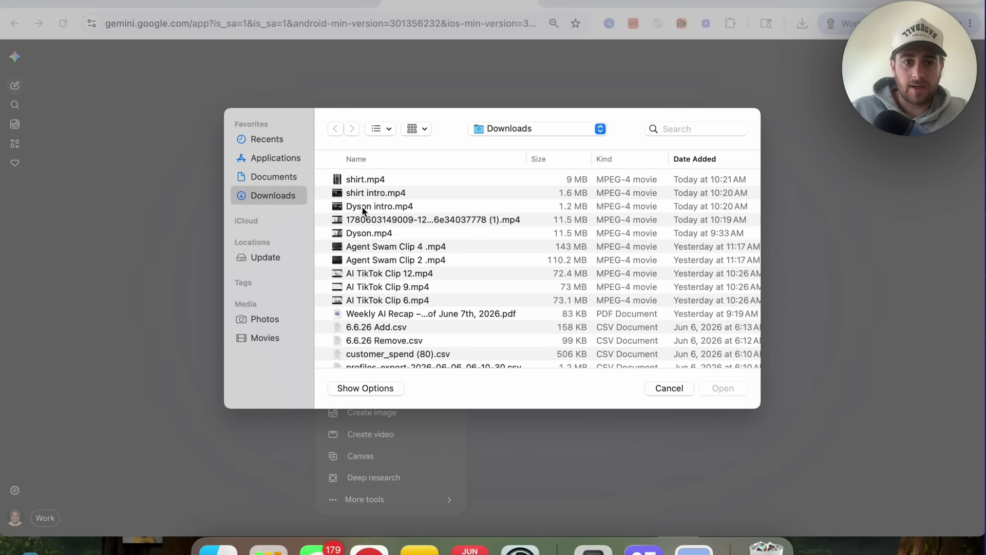
click(267, 139)
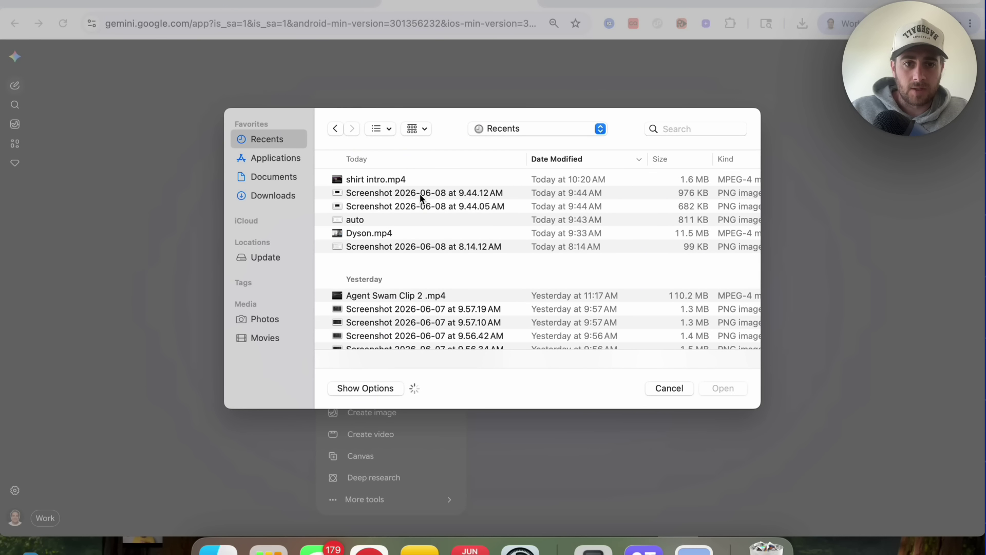
double_click(369, 222)
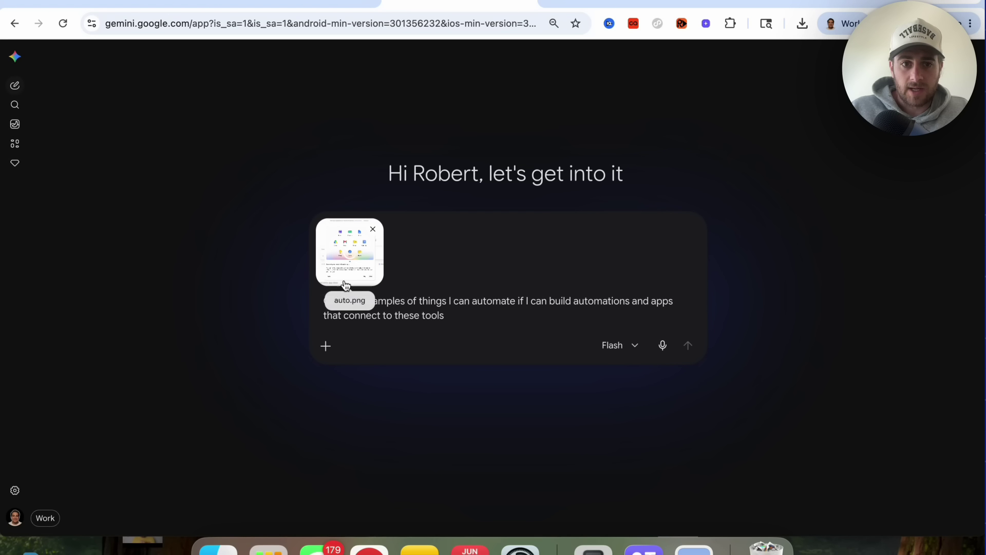
click(688, 345)
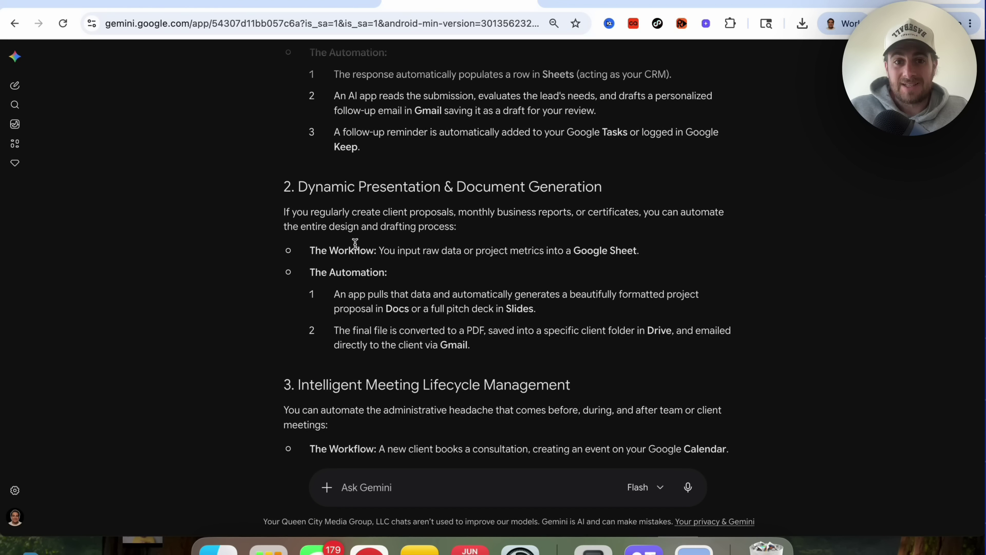
Read through the suggested automation workflows from document generation to meeting management and HR onboarding
scroll(355, 244, down, 5)
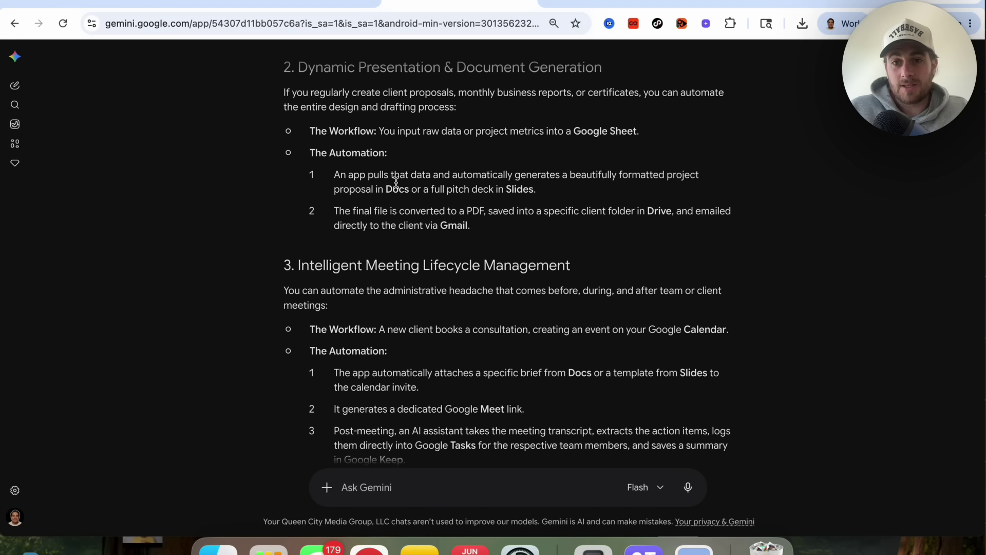
scroll(396, 183, down, 1)
scroll(380, 266, down, 3)
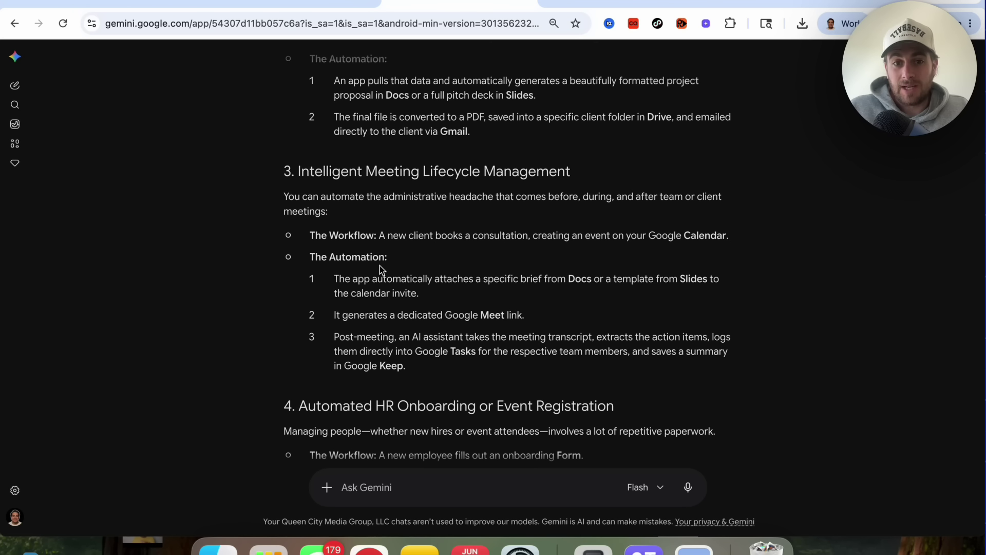
scroll(386, 329, down, 4)
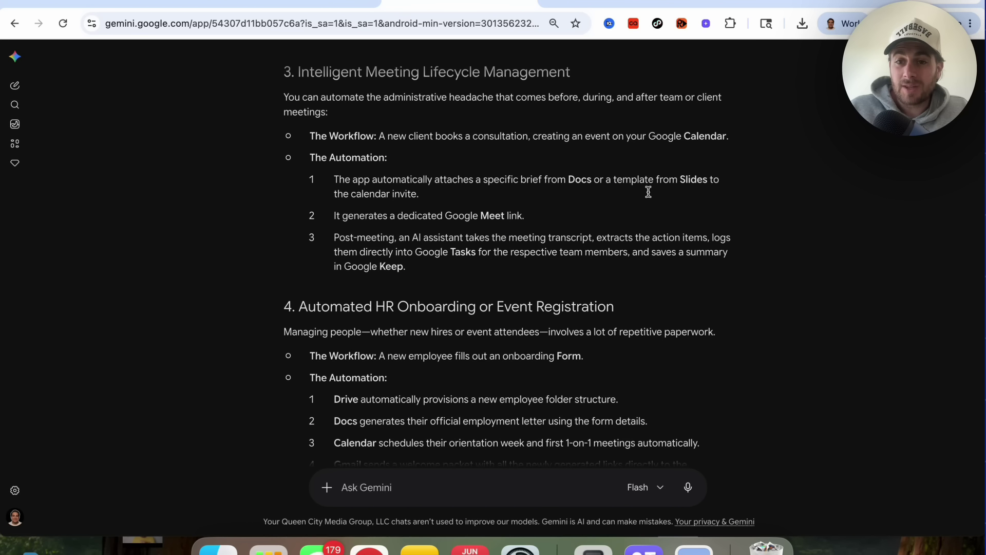
In the AI Studio tab, review the YouTube Scriptwriter app's video configuration fields and style rules, then open the change prompt's attachment options
click(333, 6)
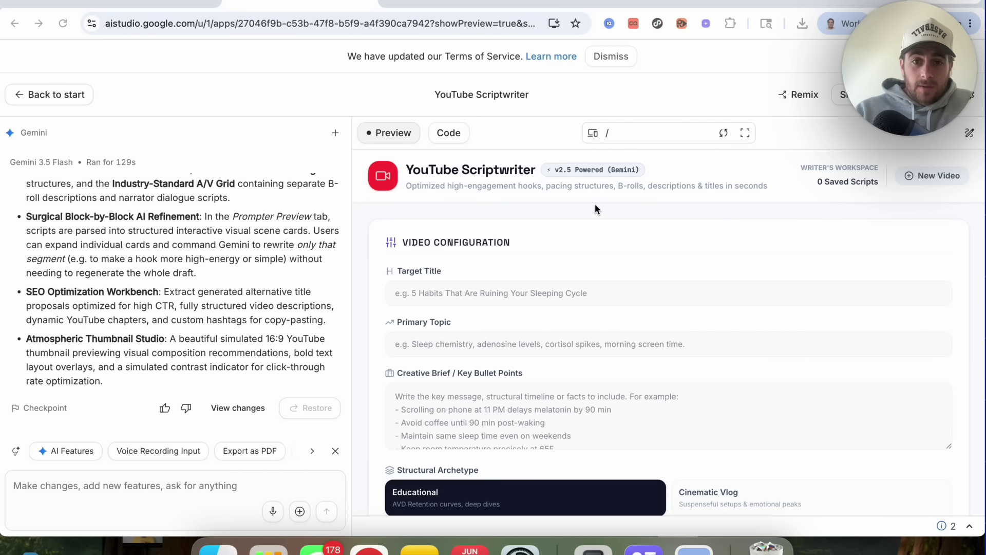
scroll(595, 203, down, 1)
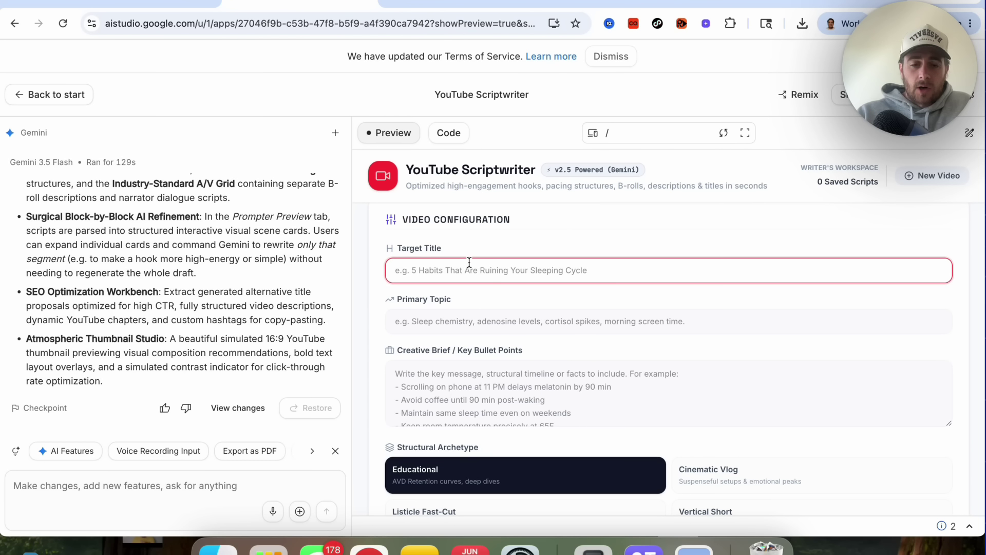
click(464, 327)
scroll(464, 328, down, 3)
click(457, 340)
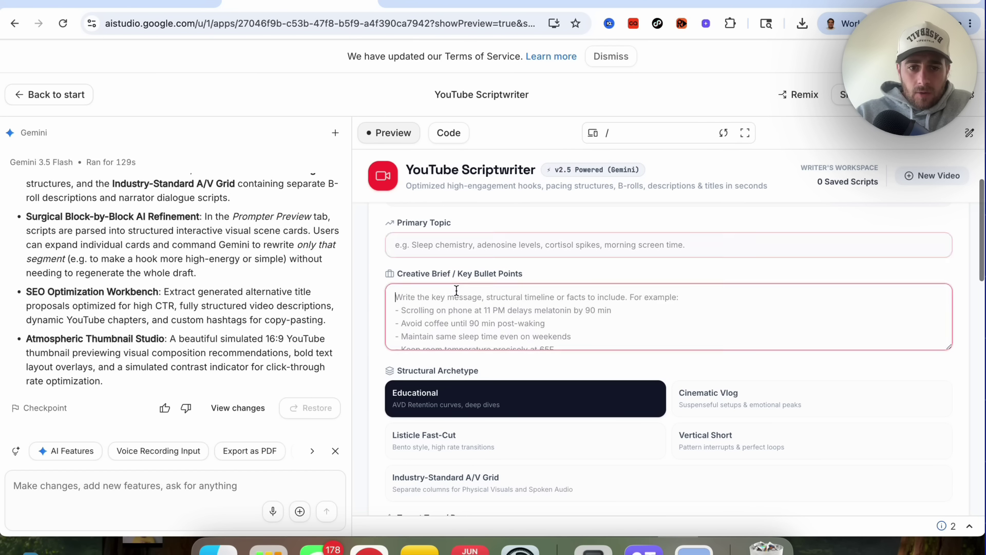
scroll(456, 343, down, 1)
scroll(456, 343, down, 3)
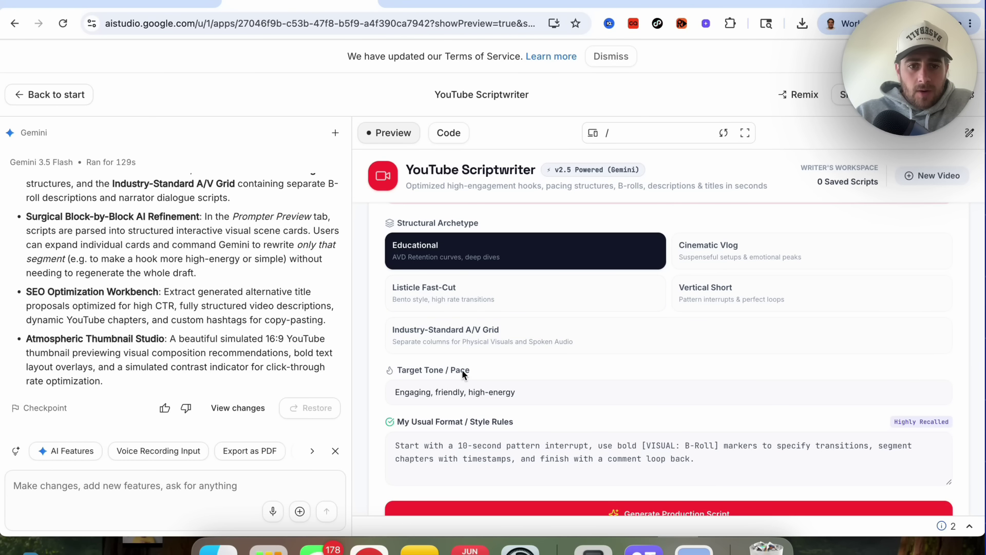
scroll(411, 356, down, 1)
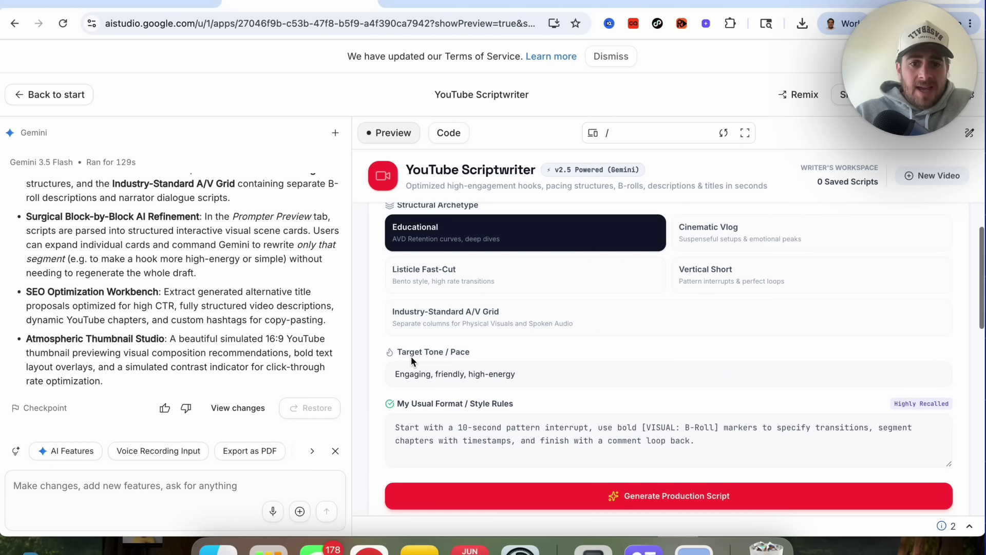
click(418, 426)
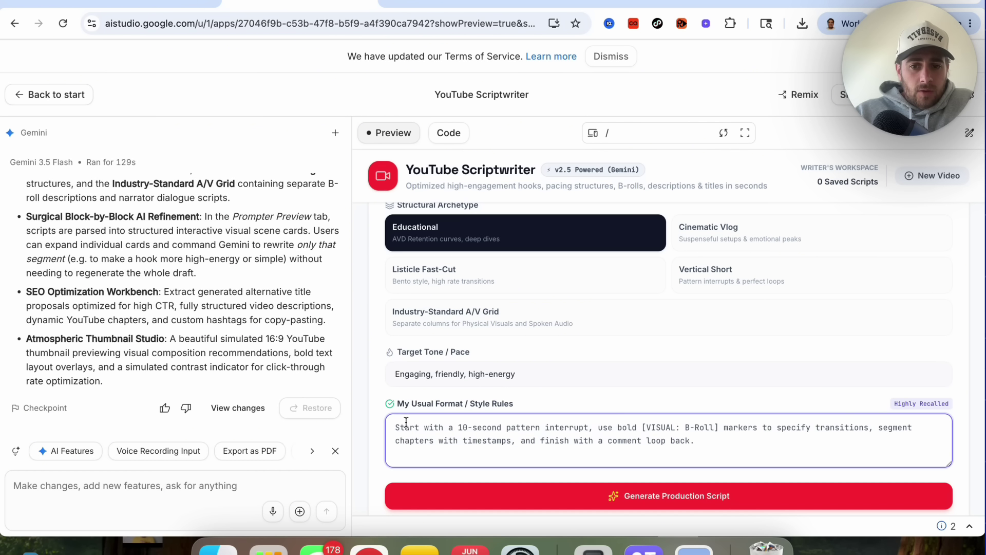
scroll(406, 421, down, 1)
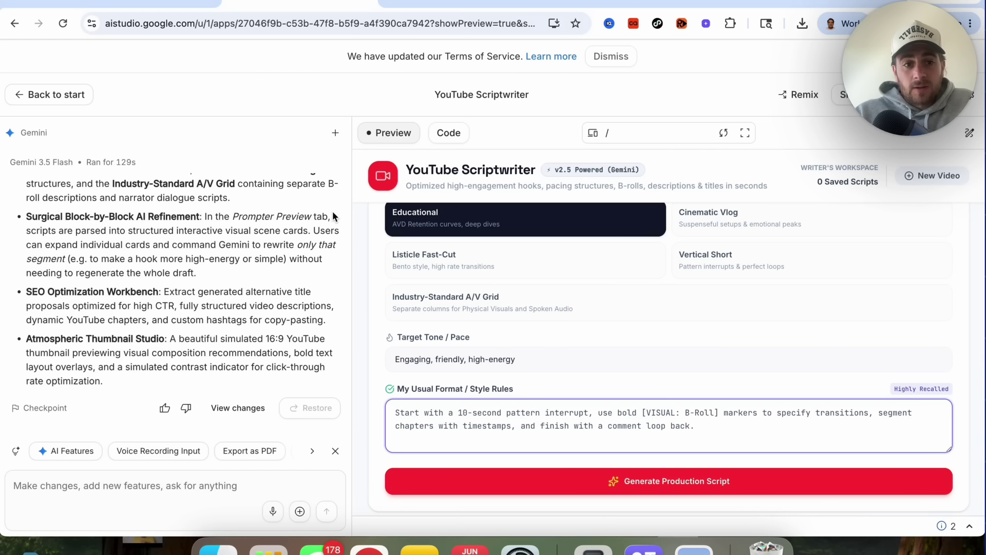
click(298, 512)
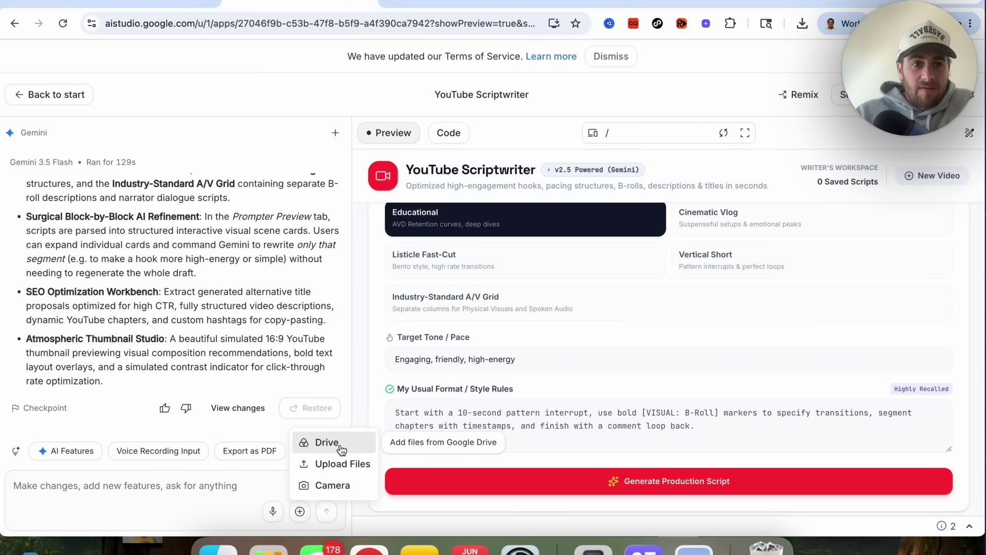
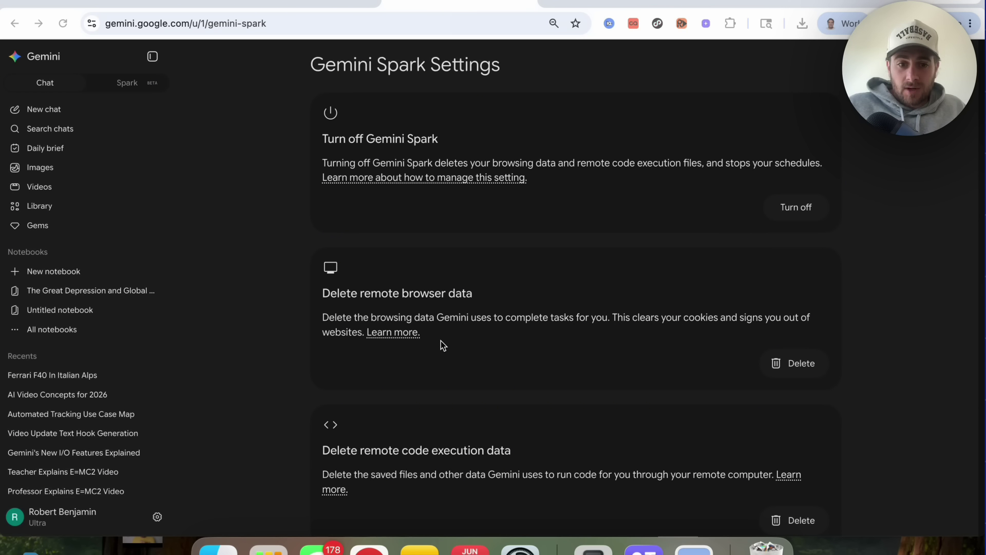
In Gemini, look over the Spark settings, then open the Personal Intelligence settings and review the connected Google apps
scroll(441, 341, down, 1)
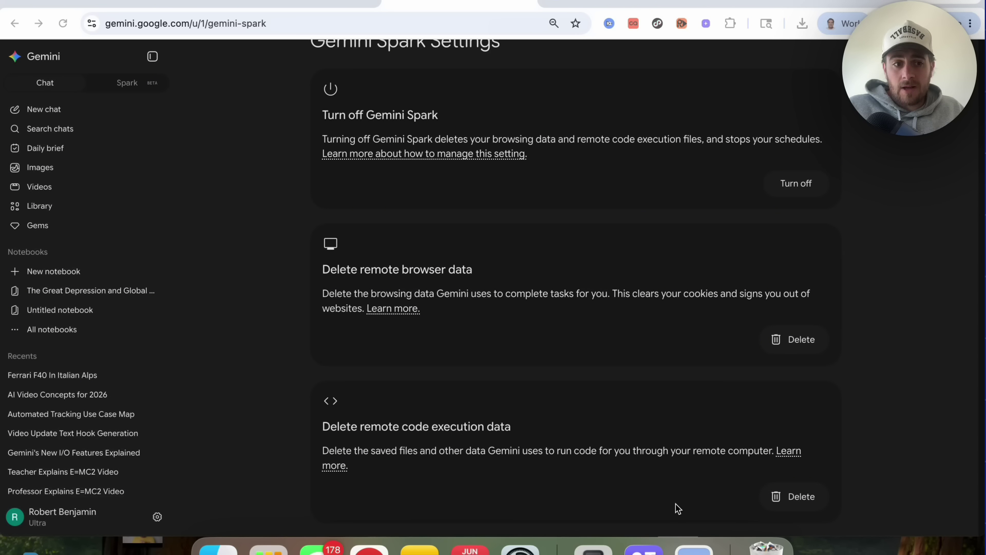
click(157, 516)
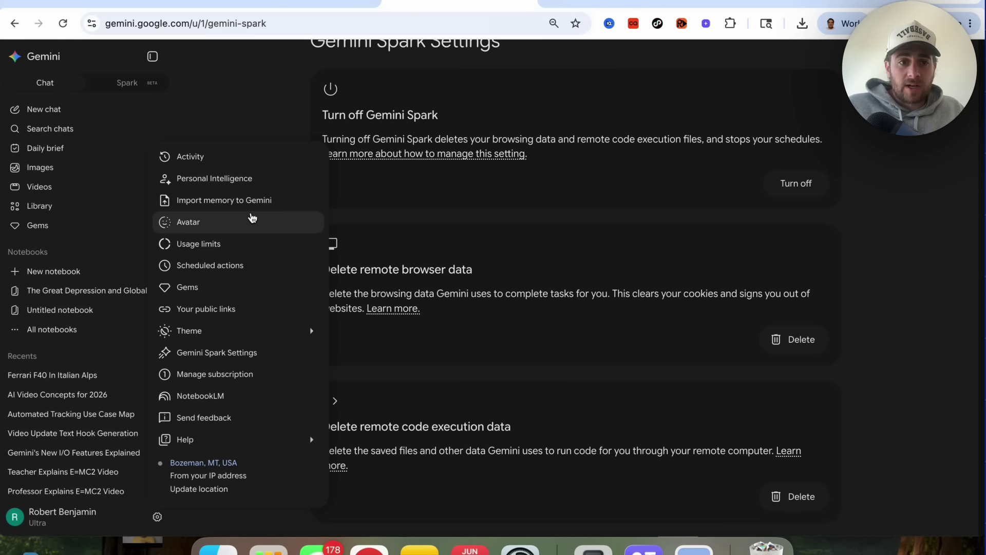
click(226, 178)
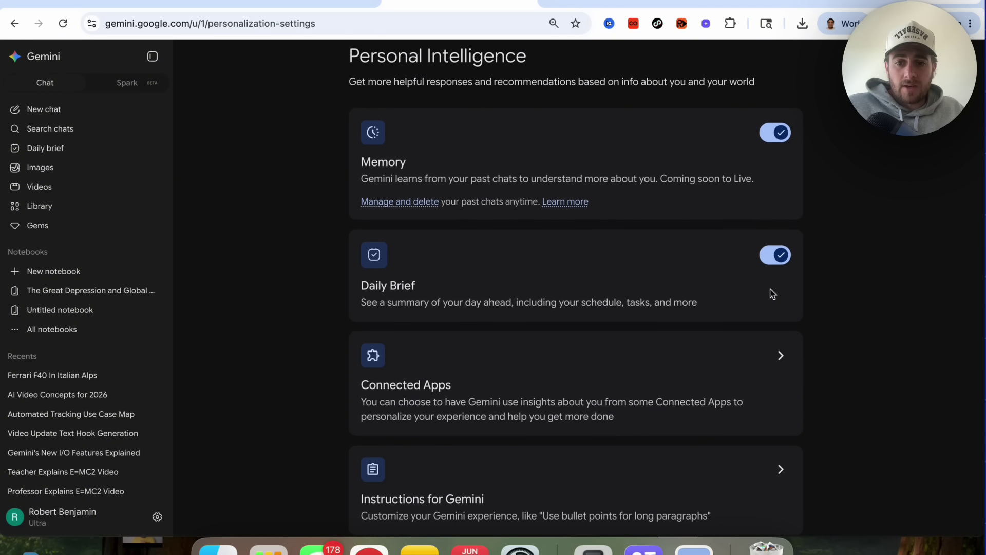
click(767, 367)
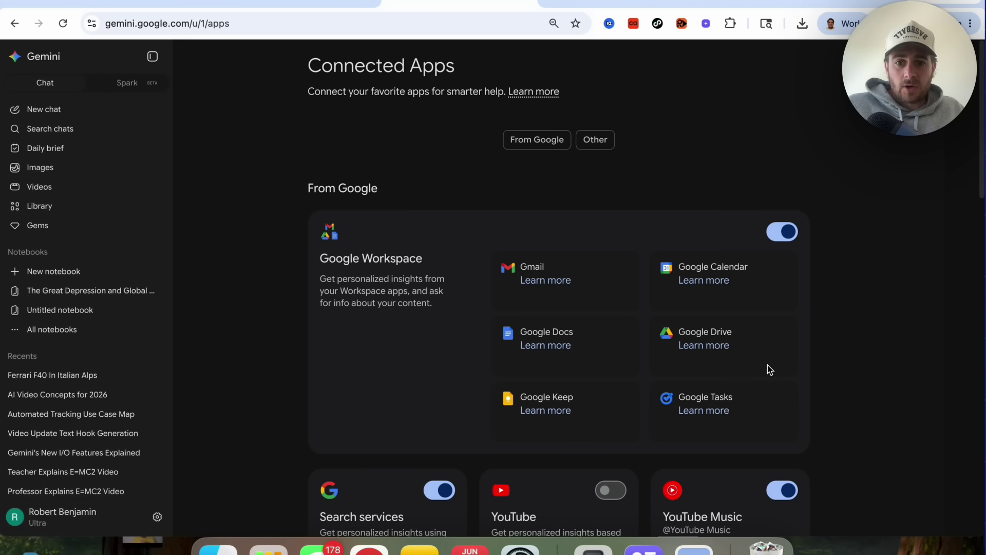
scroll(767, 369, down, 5)
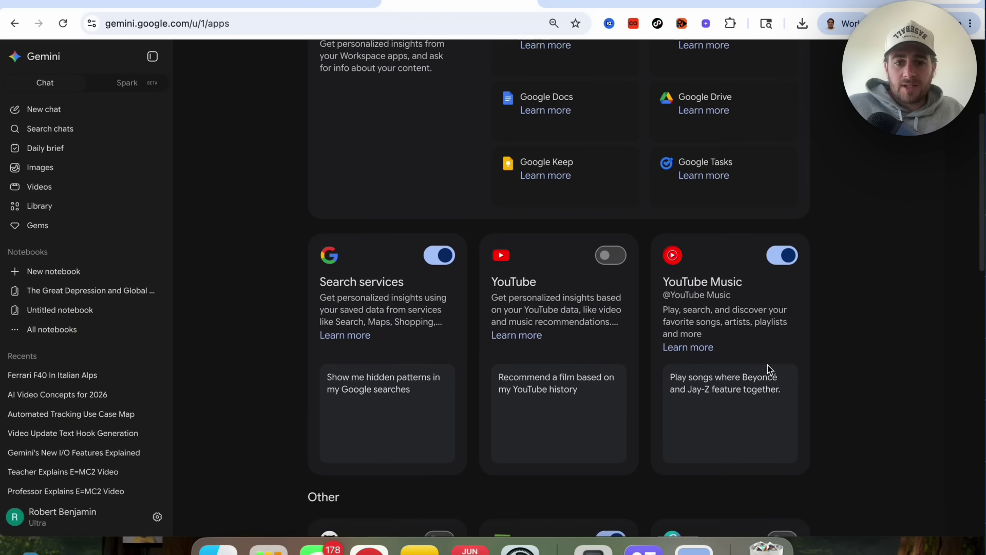
scroll(768, 365, up, 5)
Create a Gemini Spark schedule with Gemini, submitting the request "I want it to find sponsor emails in my gmail every morning"
click(132, 88)
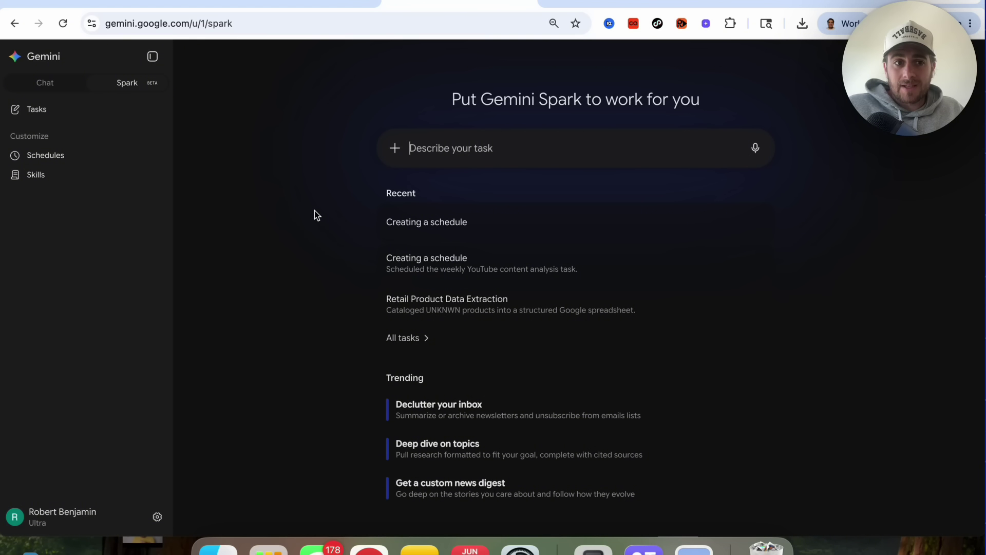
click(88, 160)
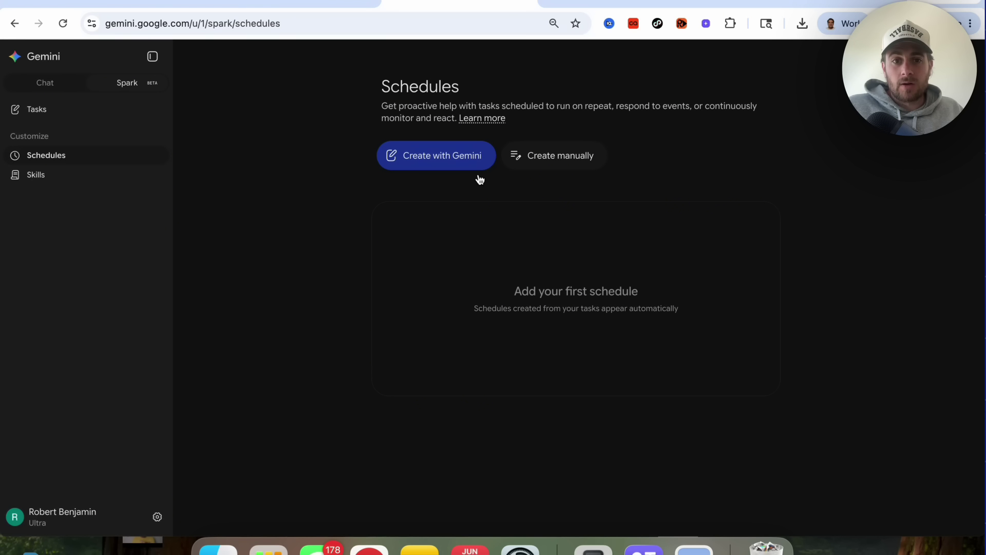
click(451, 162)
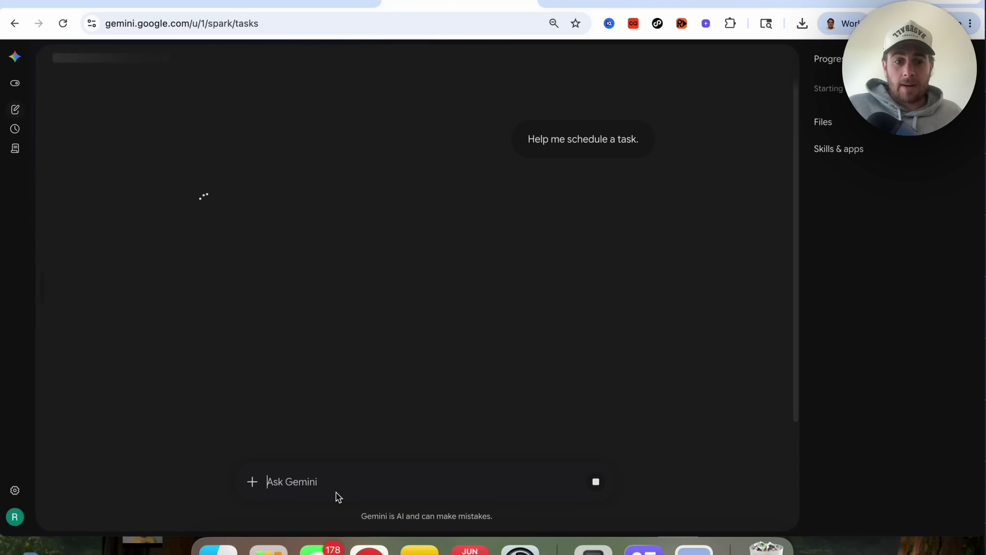
text(I w)
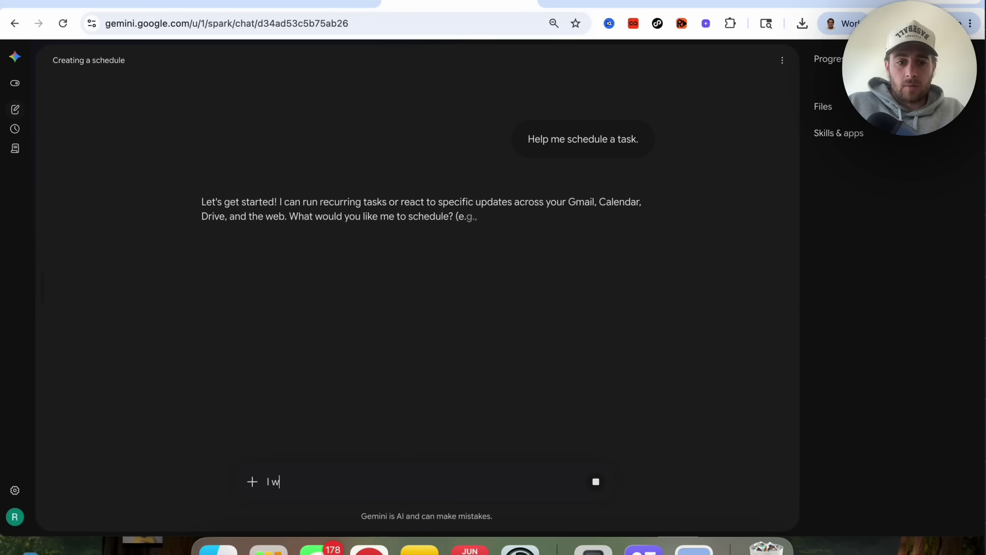
text(ant it to find)
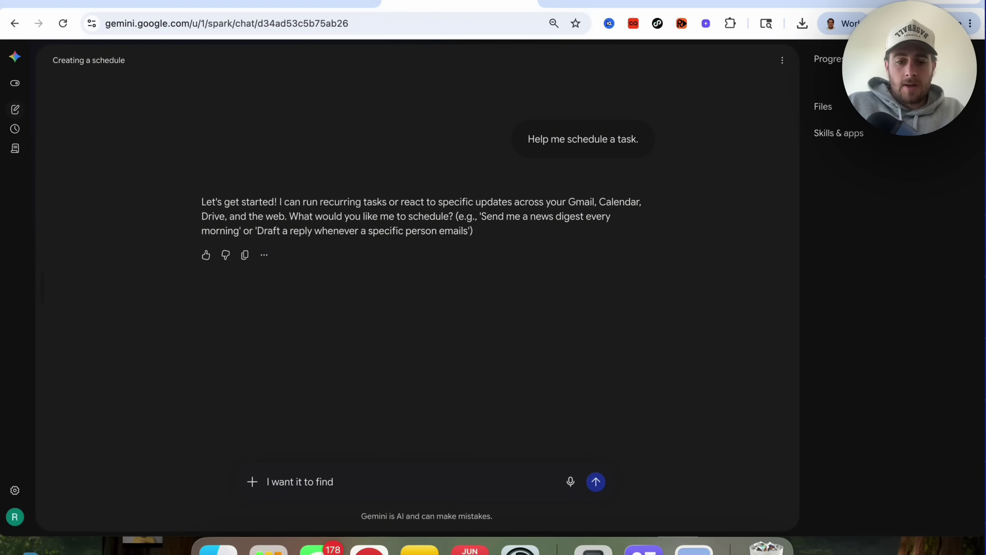
text( sponsor emails )
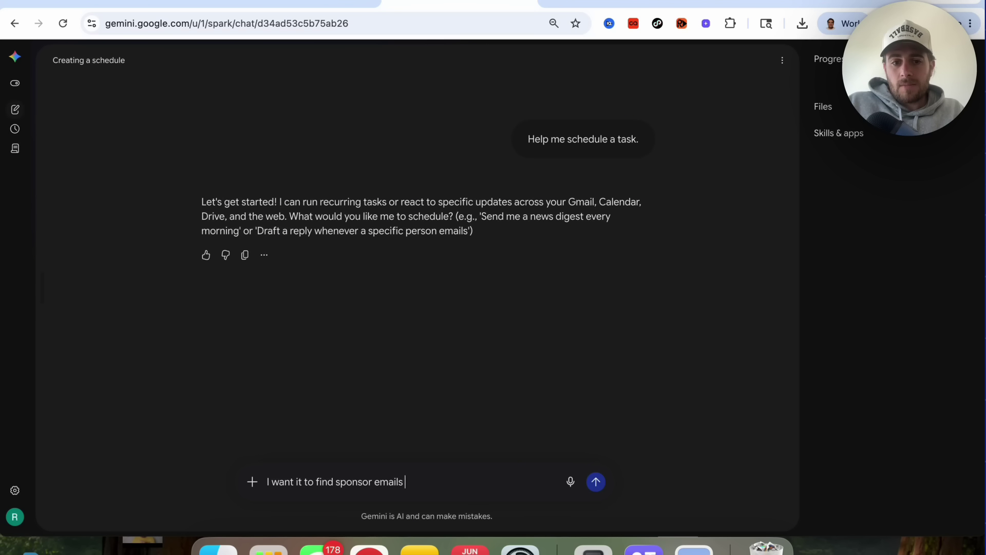
text(in my gmail every morning)
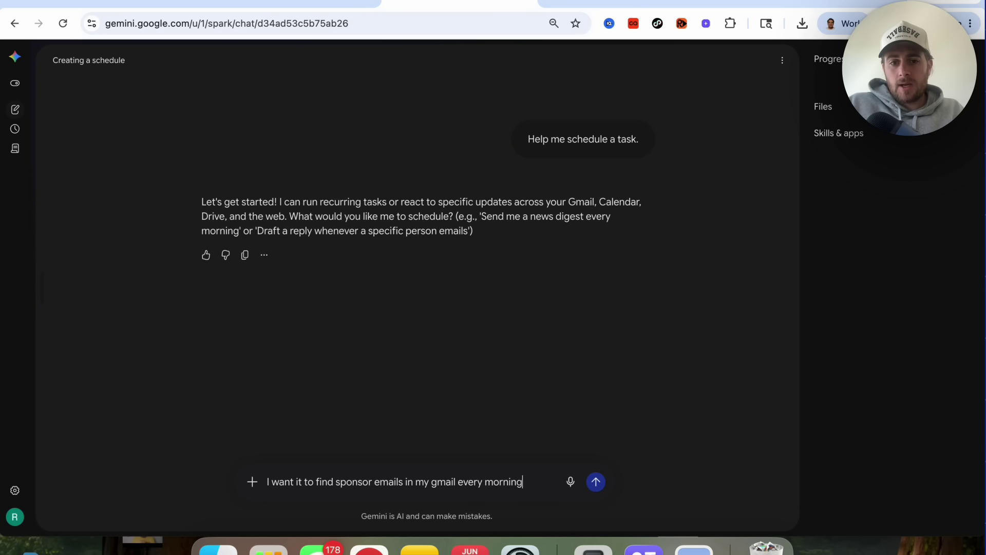
key(Return)
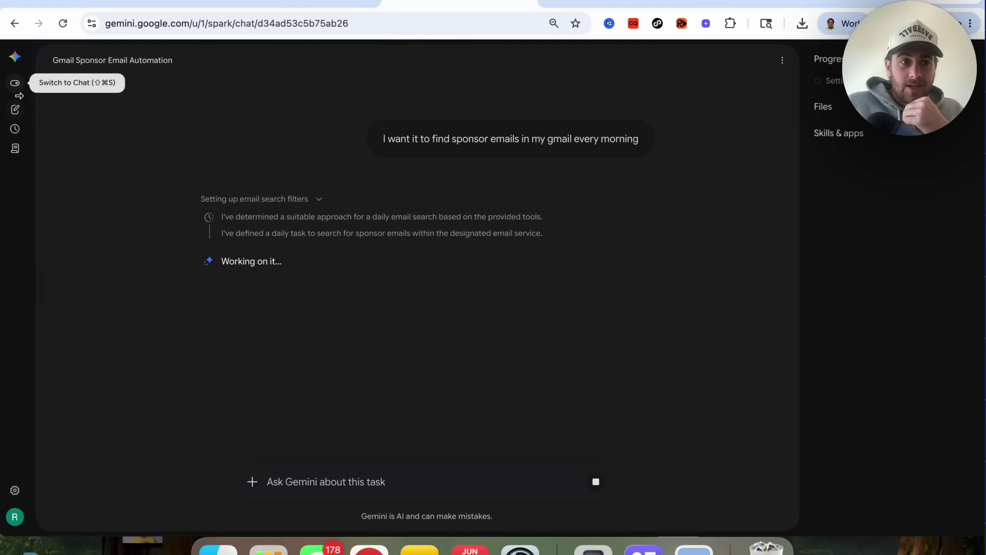
Open the Spark Skills page, expand the full list of recommended skills and look through it
click(17, 148)
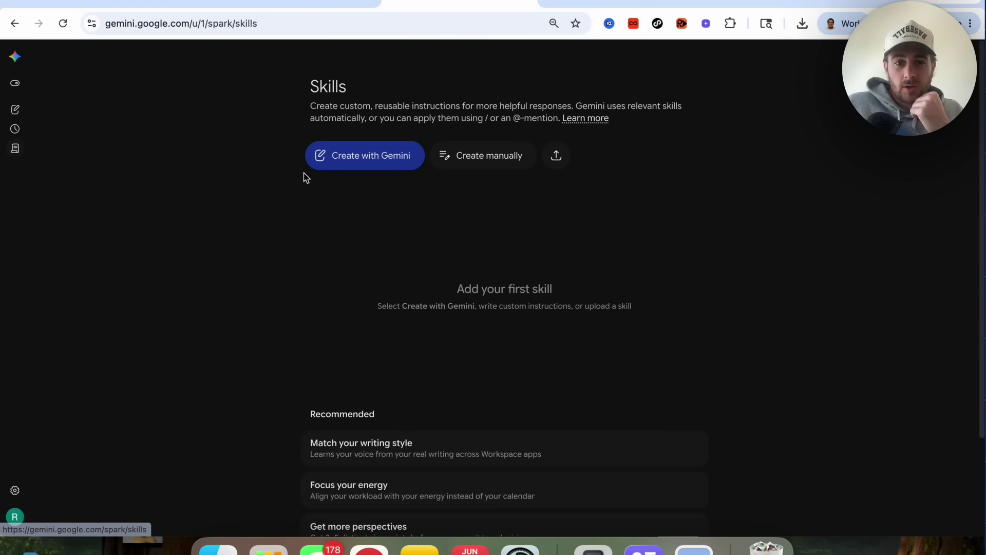
scroll(329, 351, down, 1)
scroll(329, 352, down, 4)
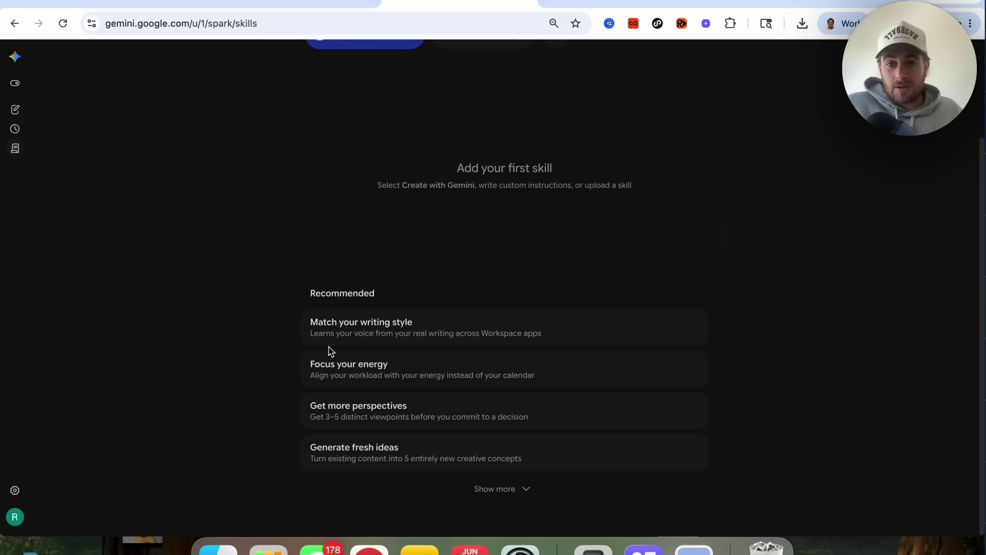
click(529, 493)
scroll(528, 494, down, 2)
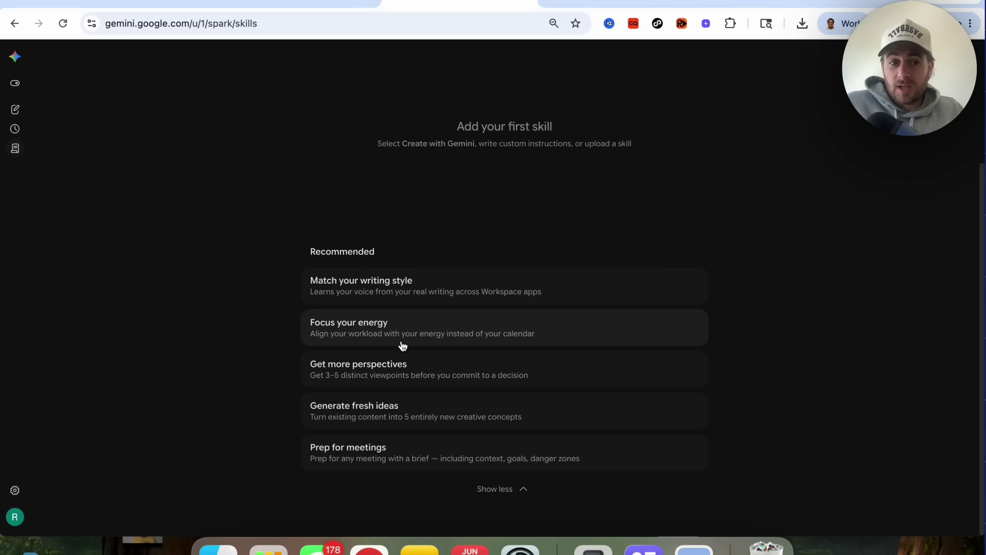
scroll(342, 289, up, 5)
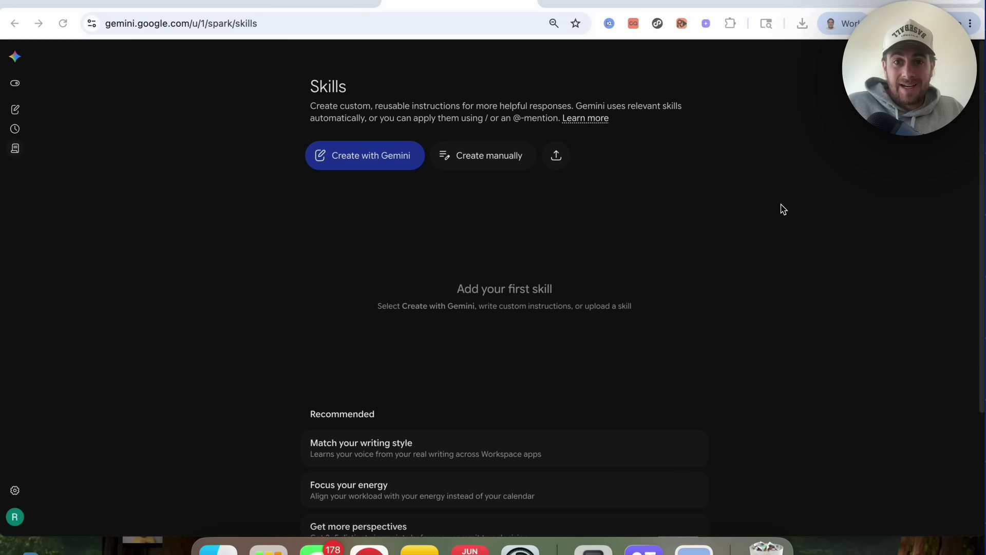
Highlight the Skills page description and start a new Spark task prompt with "@" to show mentioning a skill
triple_click(591, 100)
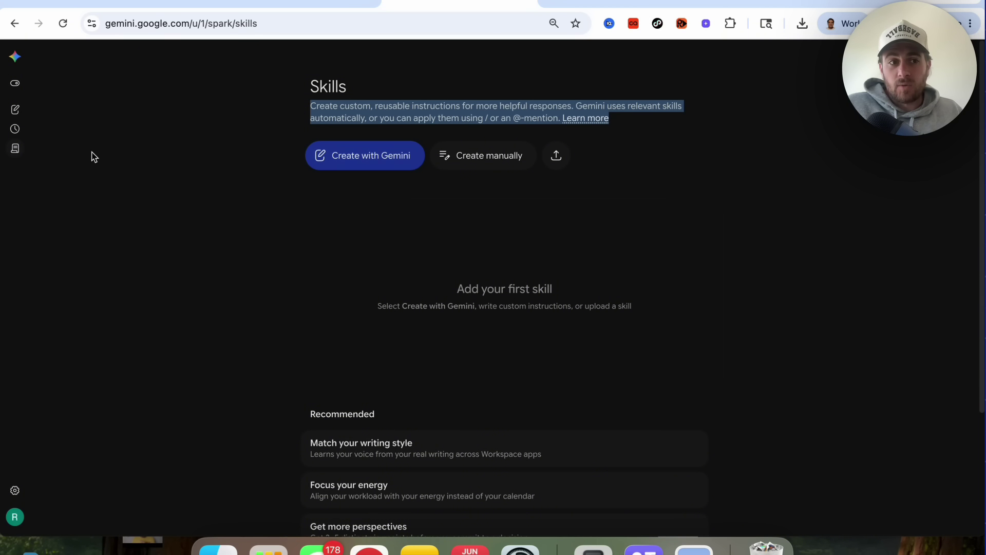
click(15, 110)
text(@)
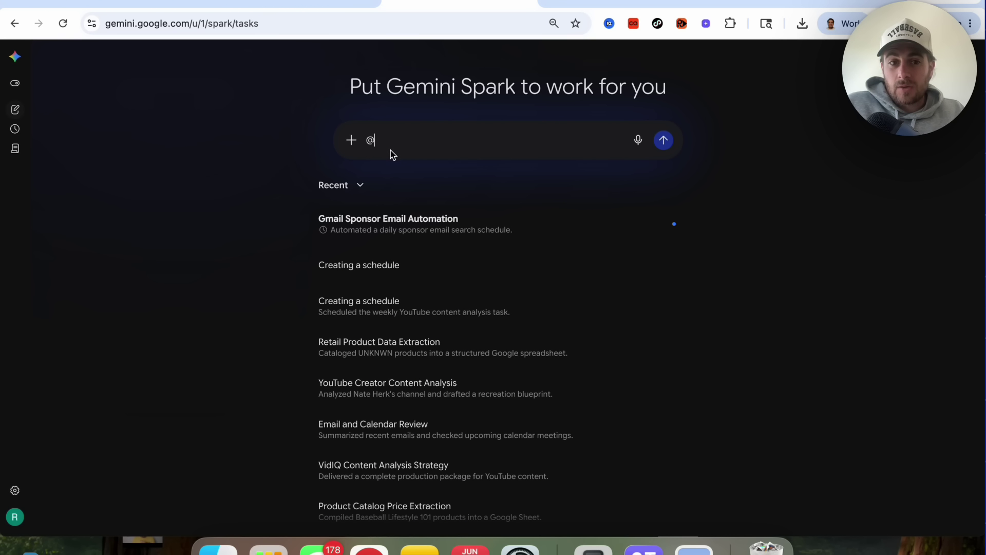
Open the Gmail Sponsor Email Automation task and examine its schedule title, timing, execution plan and instructions
click(451, 240)
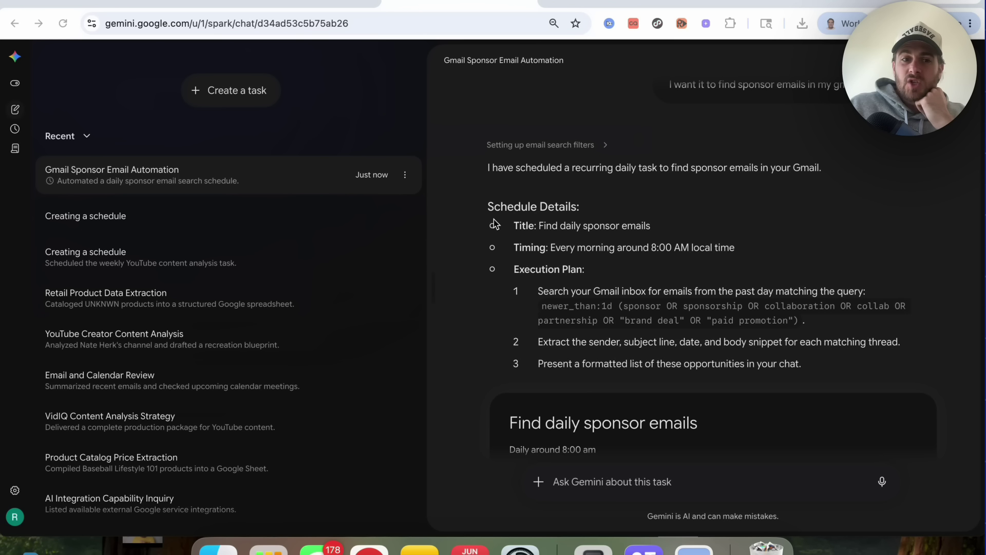
scroll(495, 224, down, 1)
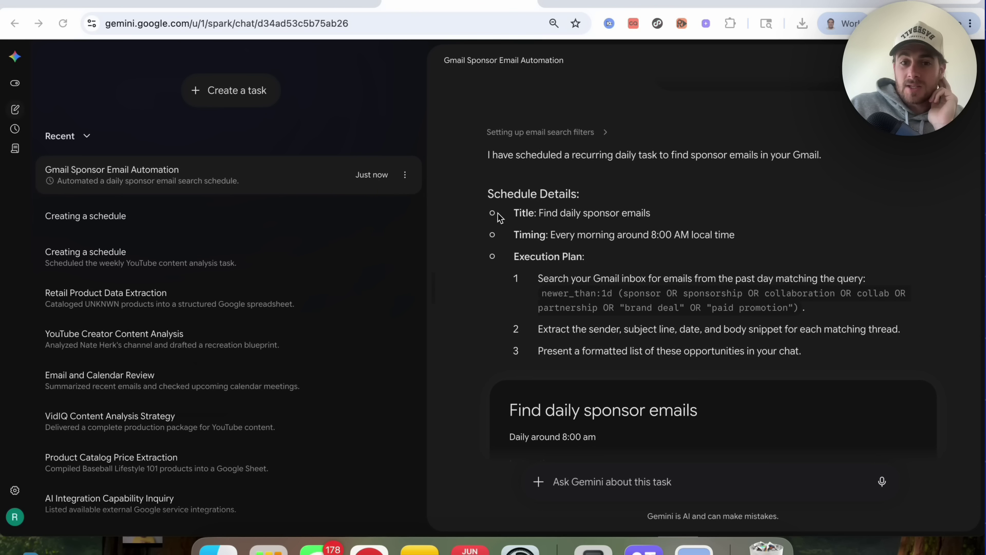
triple_click(525, 212)
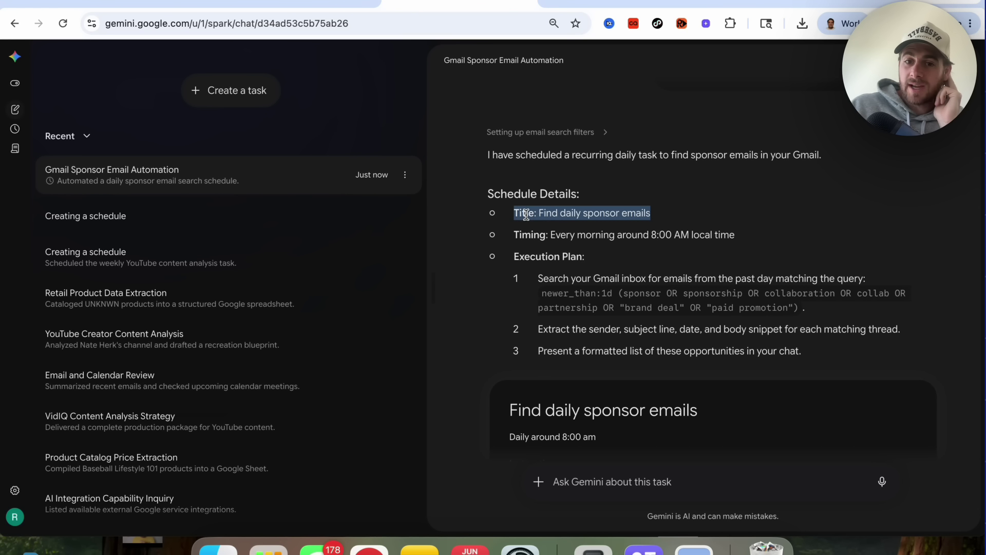
triple_click(538, 248)
scroll(546, 281, down, 5)
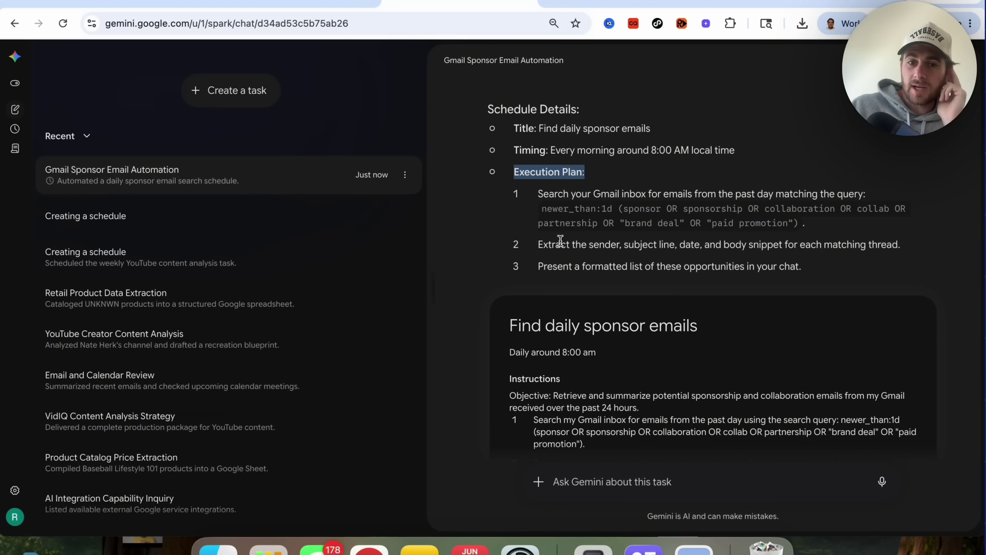
drag(535, 194, 569, 246)
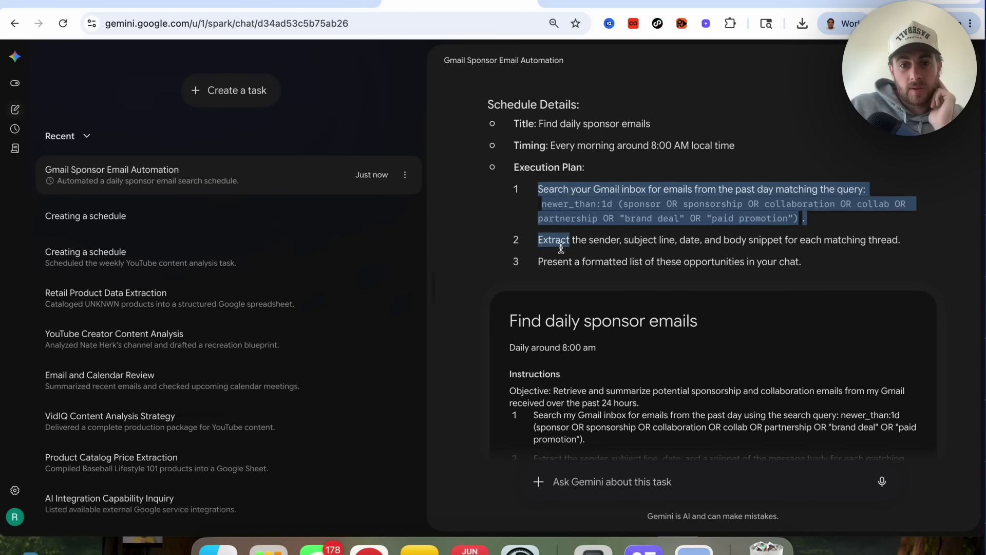
scroll(561, 244, down, 10)
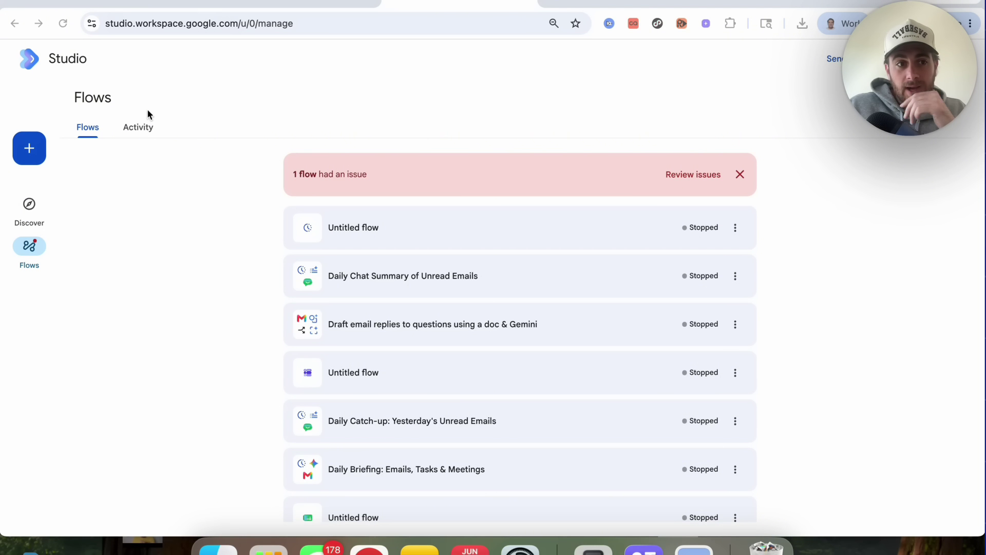
Browse the Discover flow templates and try to start a flow from "Draft email replies to questions using a doc & Gemini"
click(29, 207)
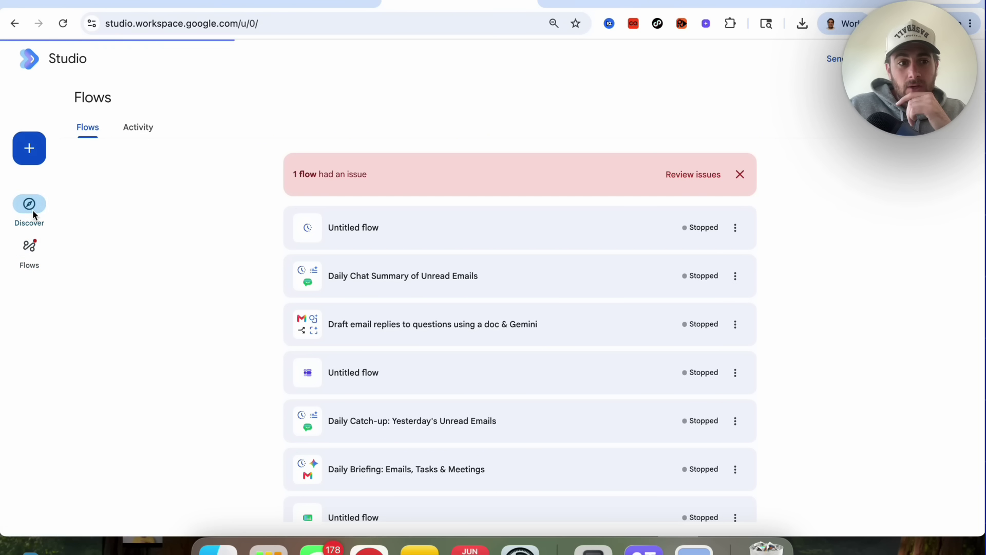
scroll(277, 244, down, 5)
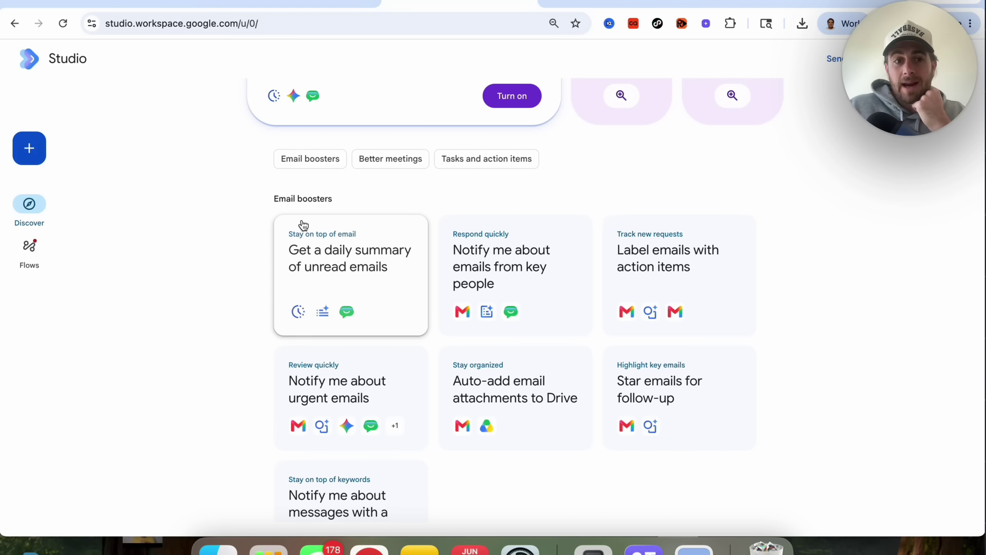
scroll(219, 343, down, 5)
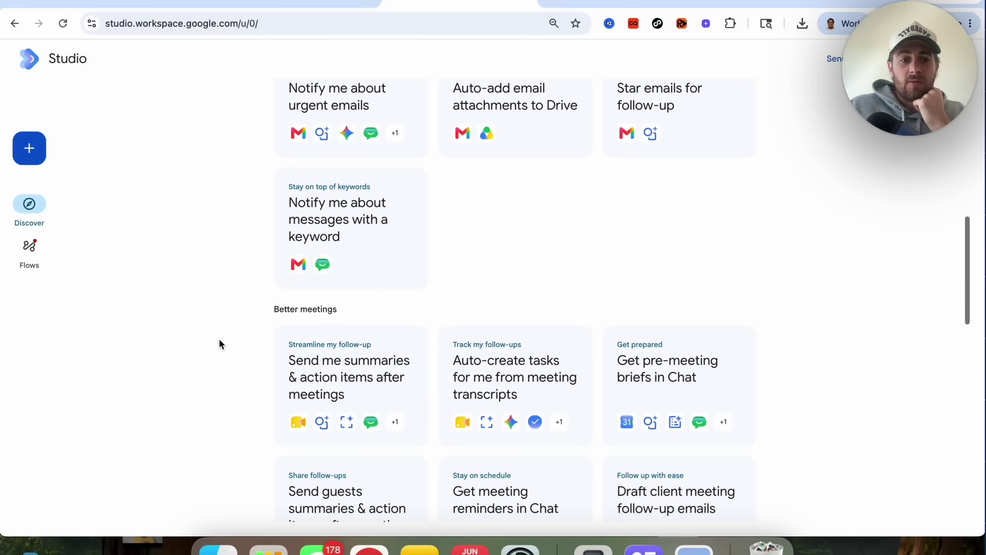
scroll(225, 334, down, 6)
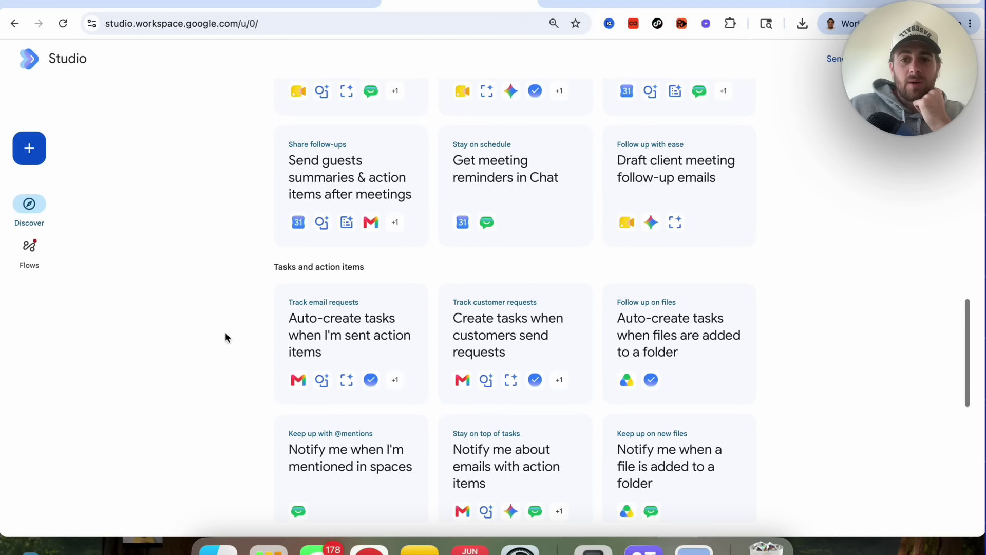
scroll(225, 337, down, 6)
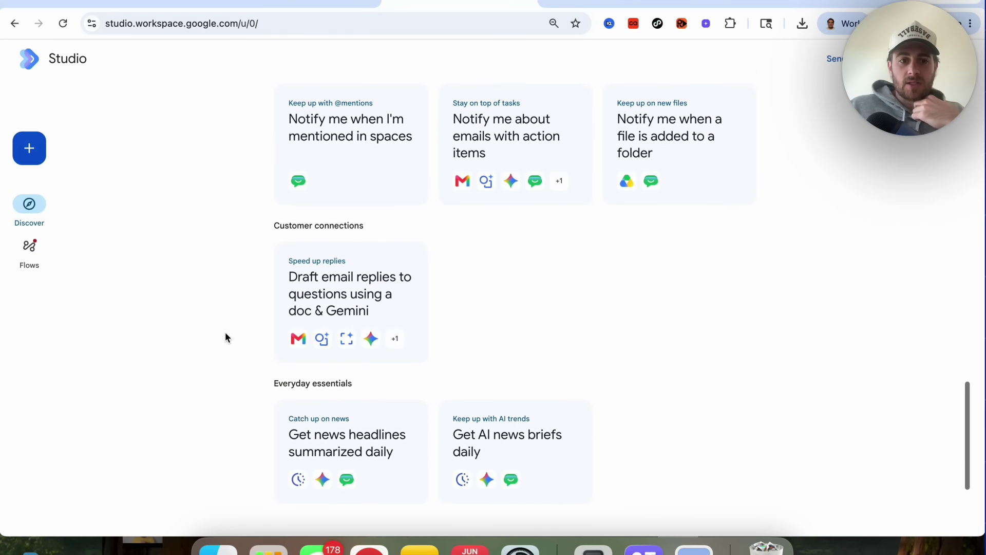
scroll(225, 337, down, 3)
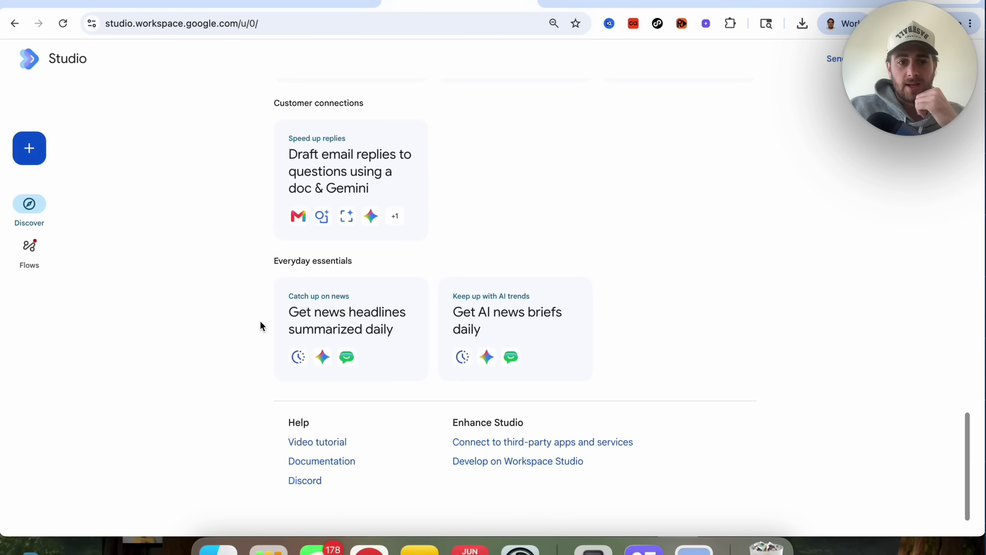
scroll(260, 323, up, 4)
click(358, 364)
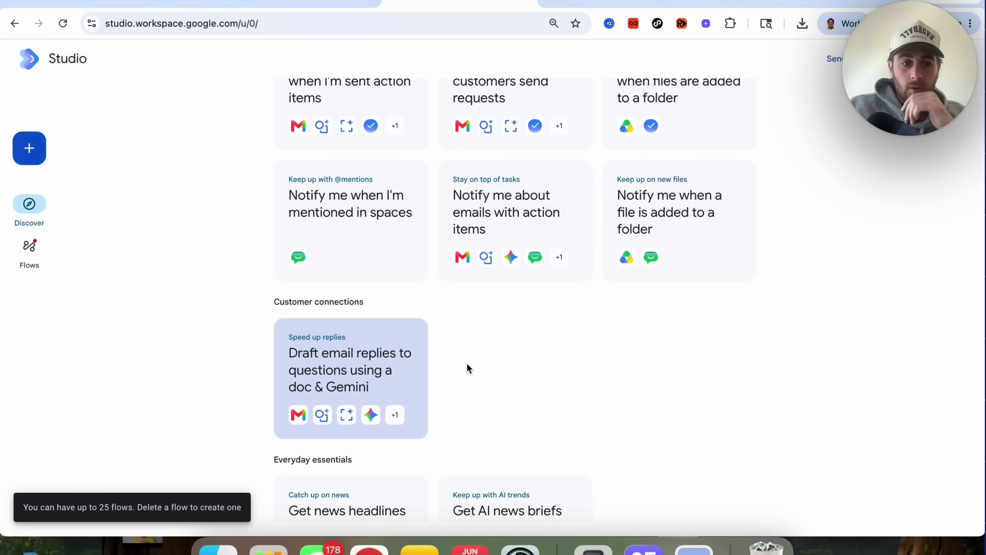
Delete the stopped untitled flow that combines Gmail and Gemini steps from the list of flows
click(29, 246)
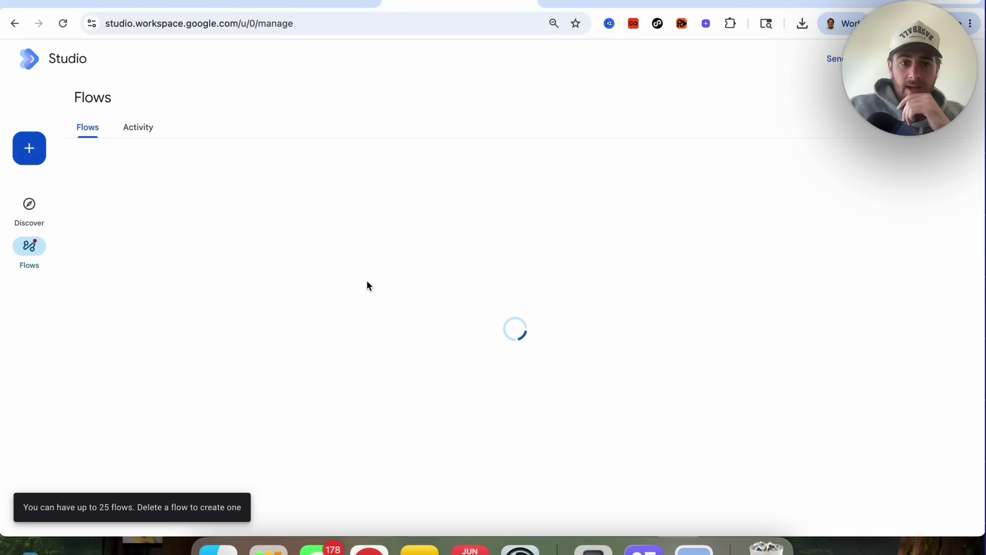
scroll(368, 286, down, 5)
scroll(558, 384, up, 1)
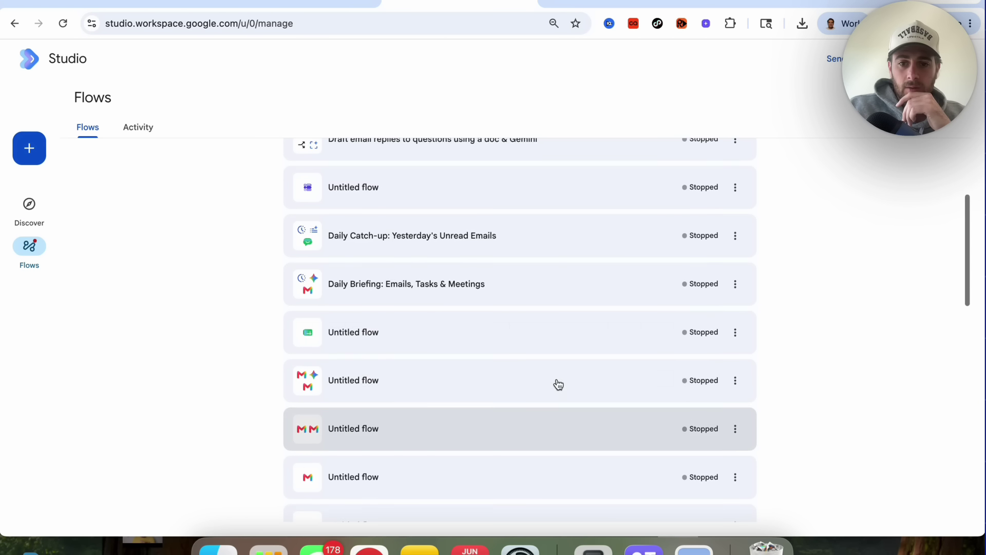
scroll(559, 384, up, 1)
click(736, 422)
click(771, 393)
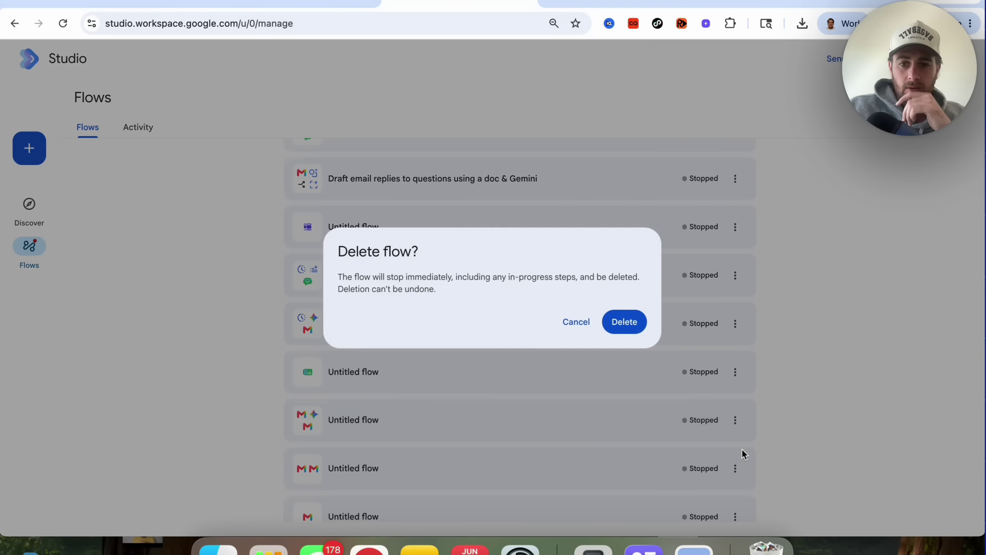
click(591, 322)
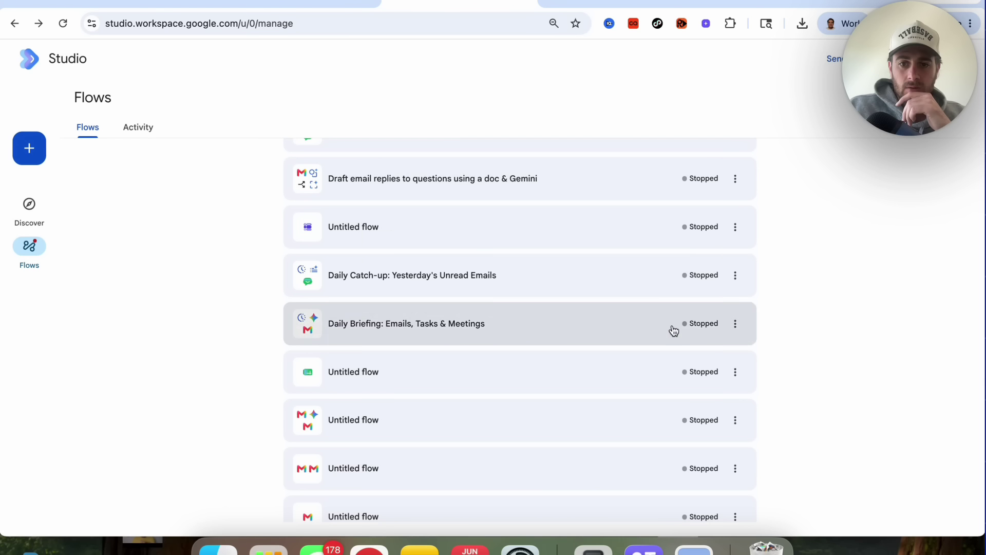
Delete the untitled Sheets flow and the untitled flow with two Gmail steps
click(735, 371)
click(773, 484)
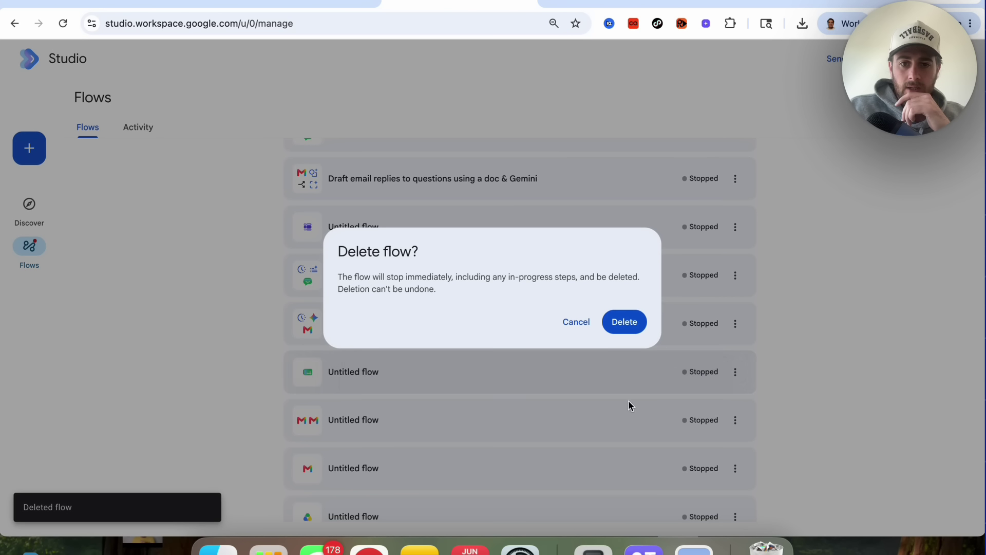
click(616, 325)
click(736, 372)
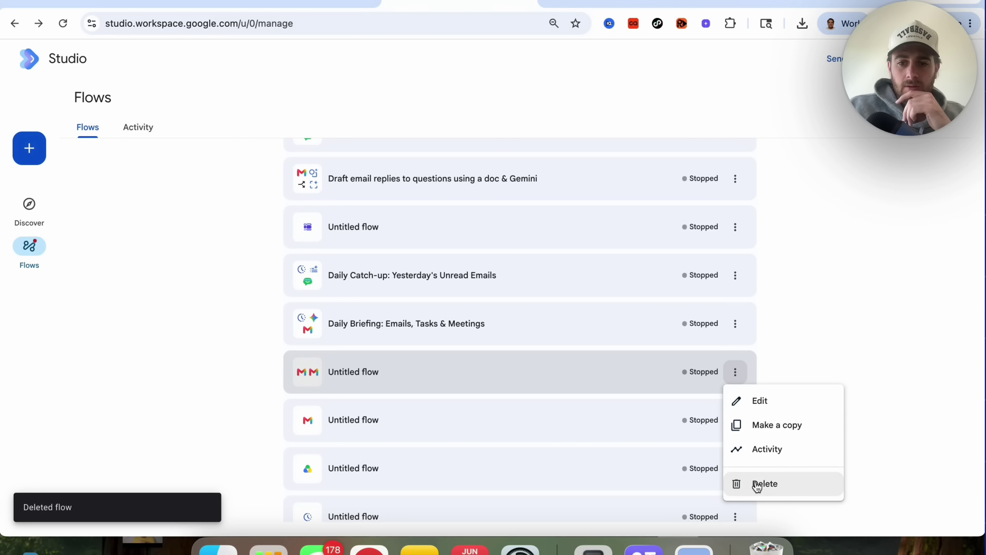
click(757, 484)
click(629, 323)
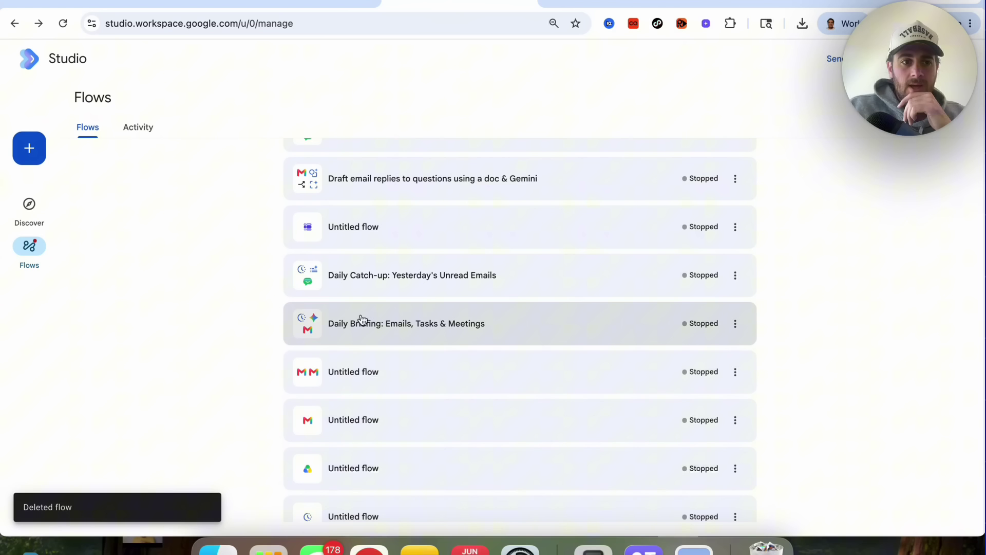
Create a flow from the "Draft email replies to questions using a doc & Gemini" template and review its steps and Ask Gemini prompt
click(18, 207)
scroll(282, 257, down, 10)
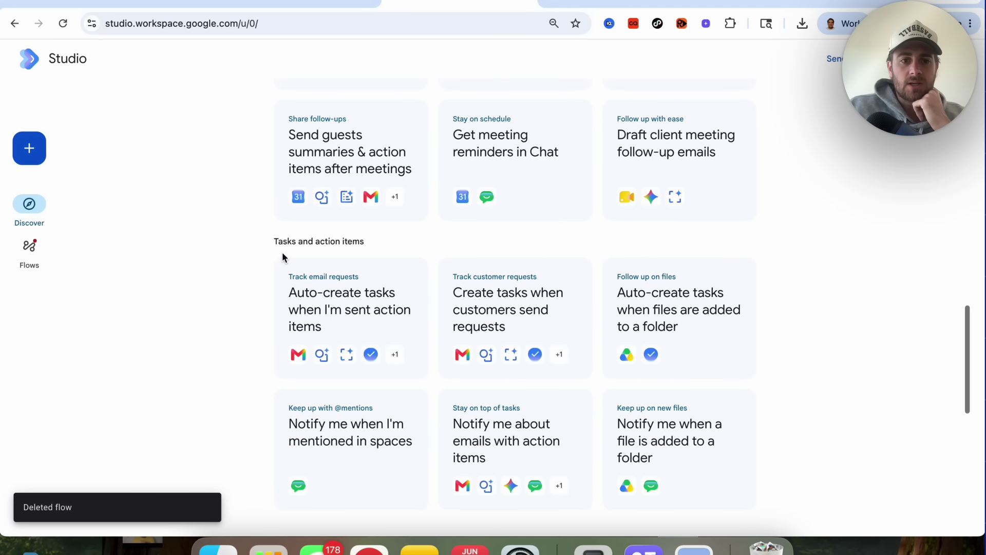
scroll(283, 258, down, 6)
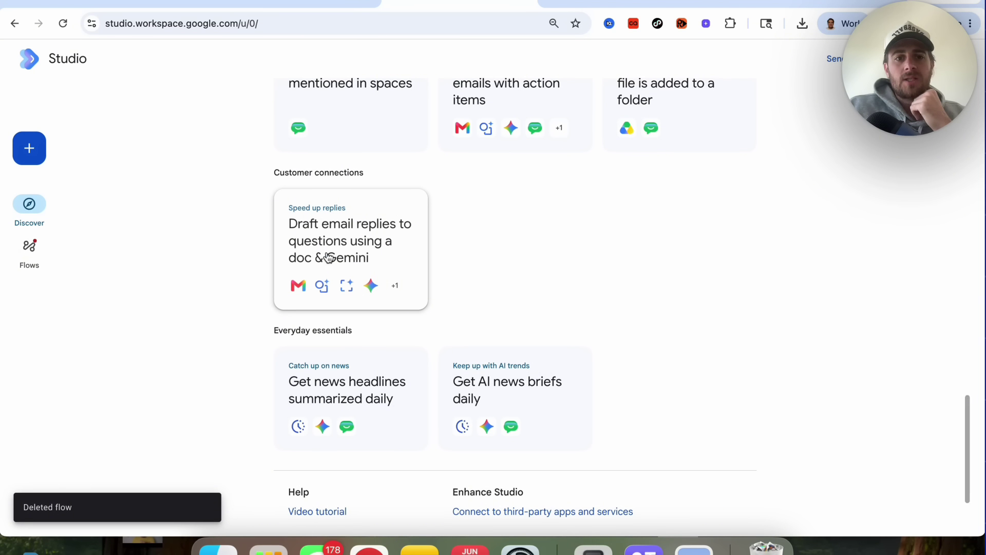
click(337, 270)
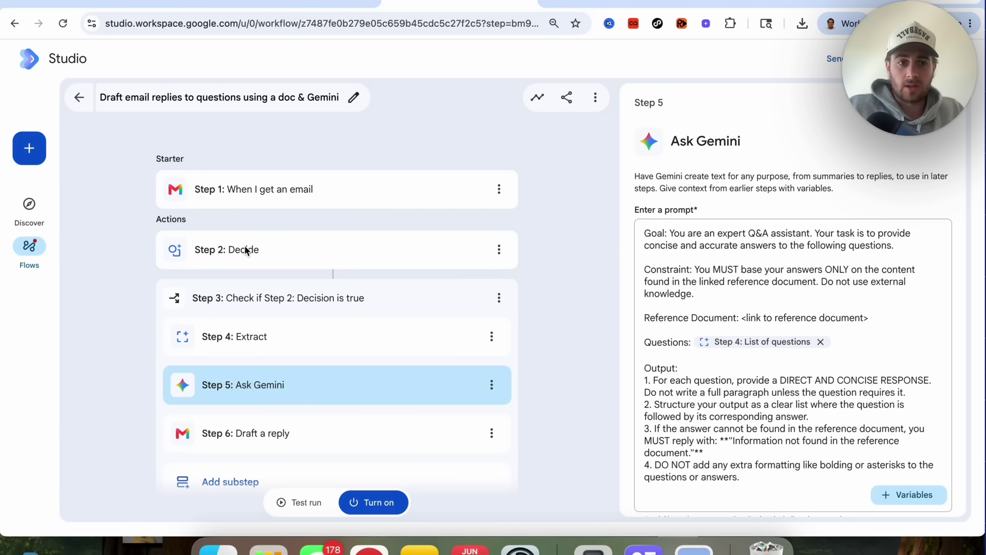
scroll(275, 258, down, 3)
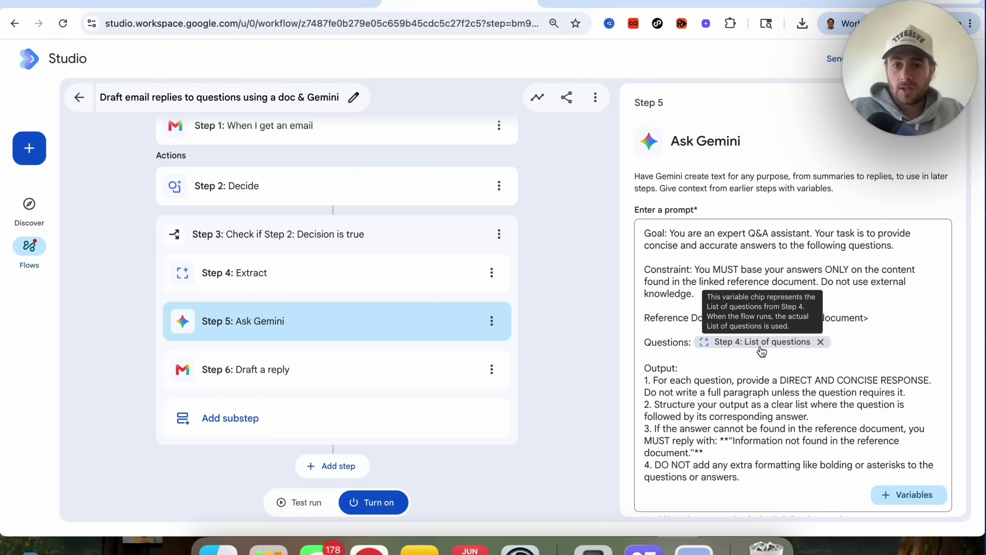
scroll(761, 349, down, 1)
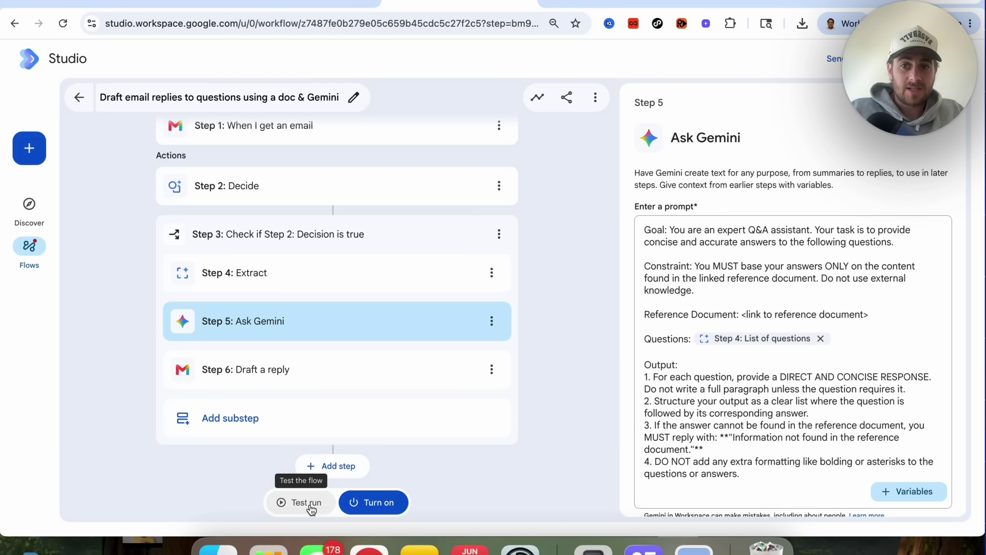
scroll(390, 308, up, 3)
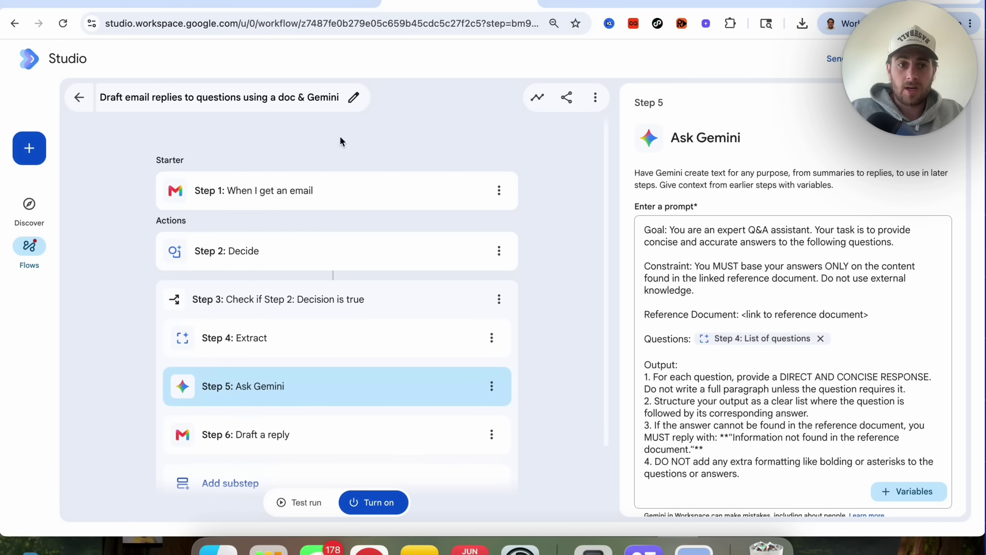
Create a new blank flow and look through its available starters and the full range of action steps
click(41, 155)
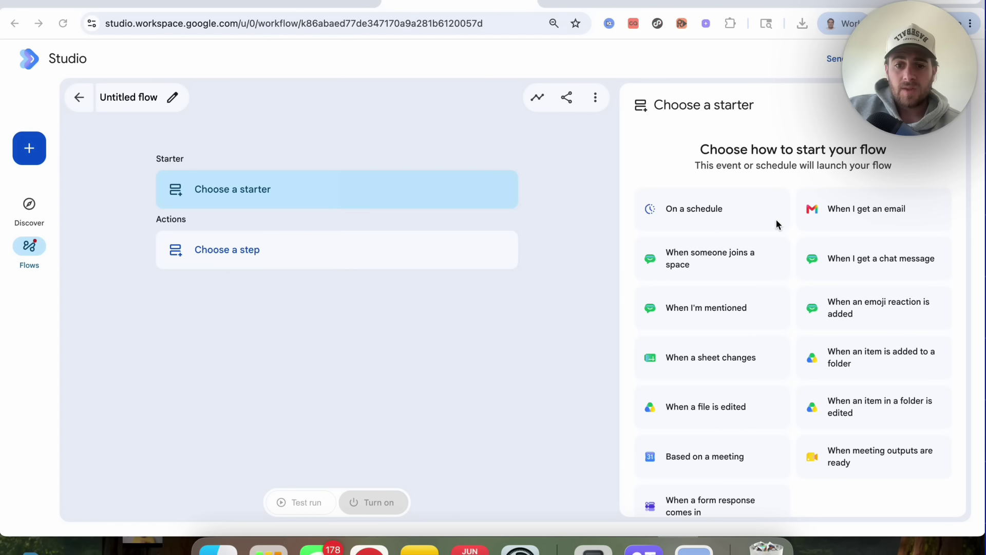
scroll(720, 285, down, 1)
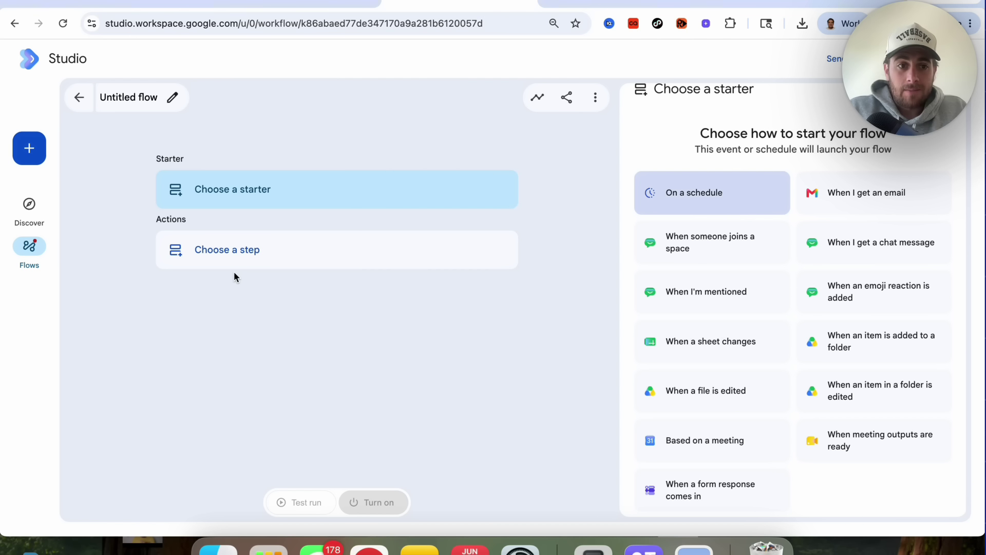
click(218, 257)
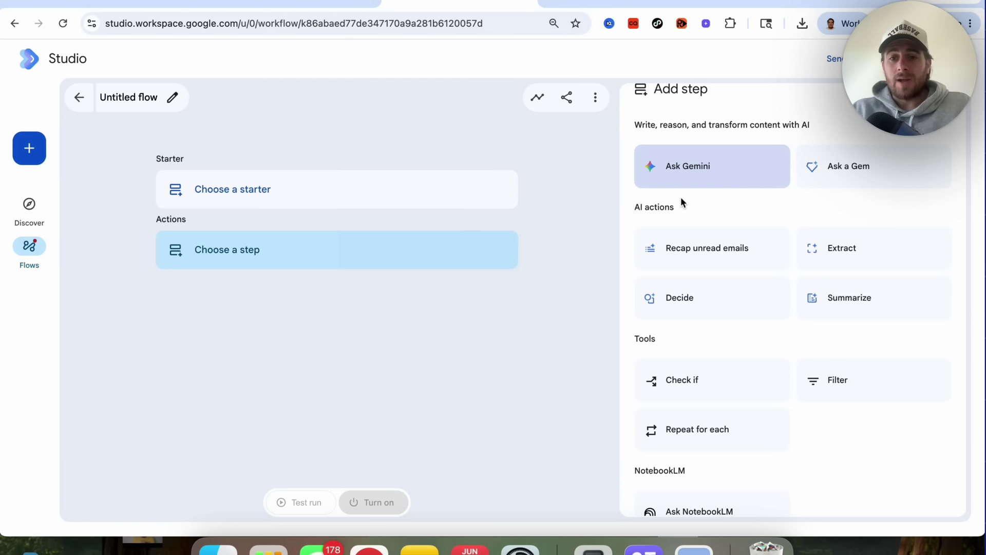
scroll(678, 283, down, 2)
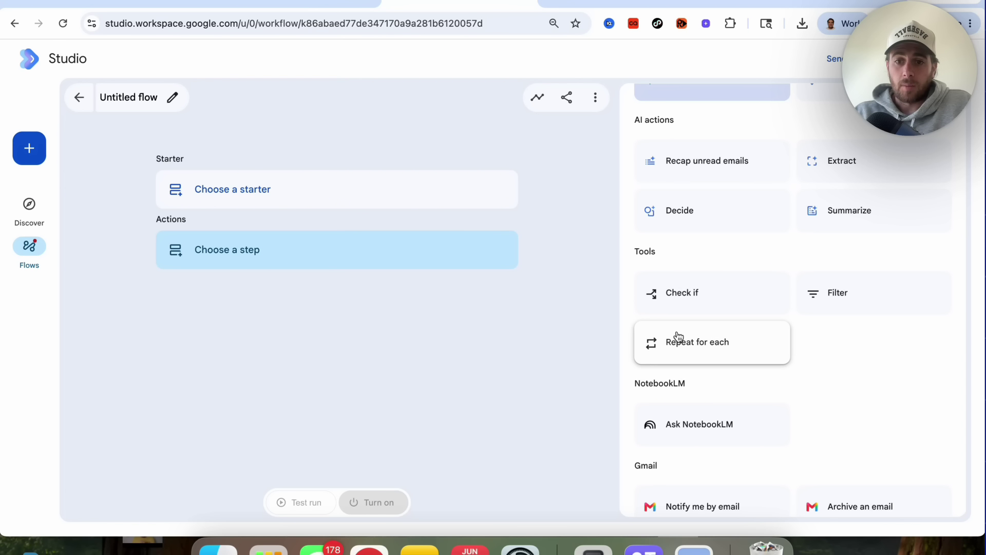
scroll(677, 329, down, 3)
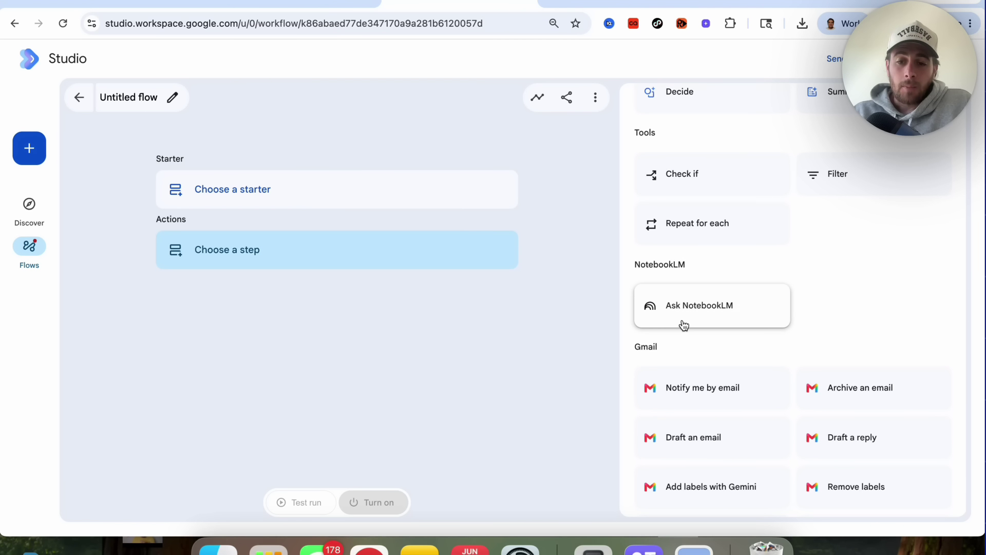
scroll(683, 326, down, 3)
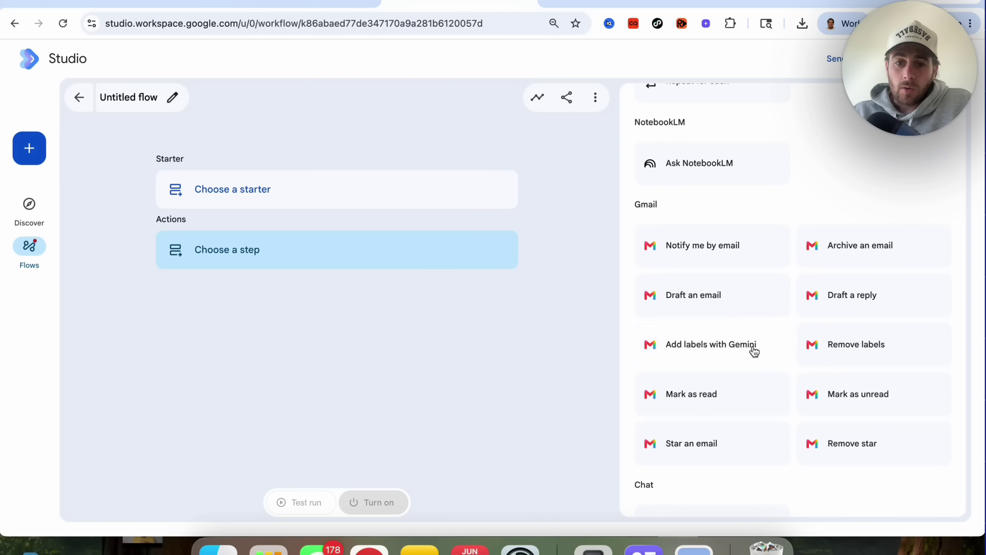
scroll(810, 429, down, 5)
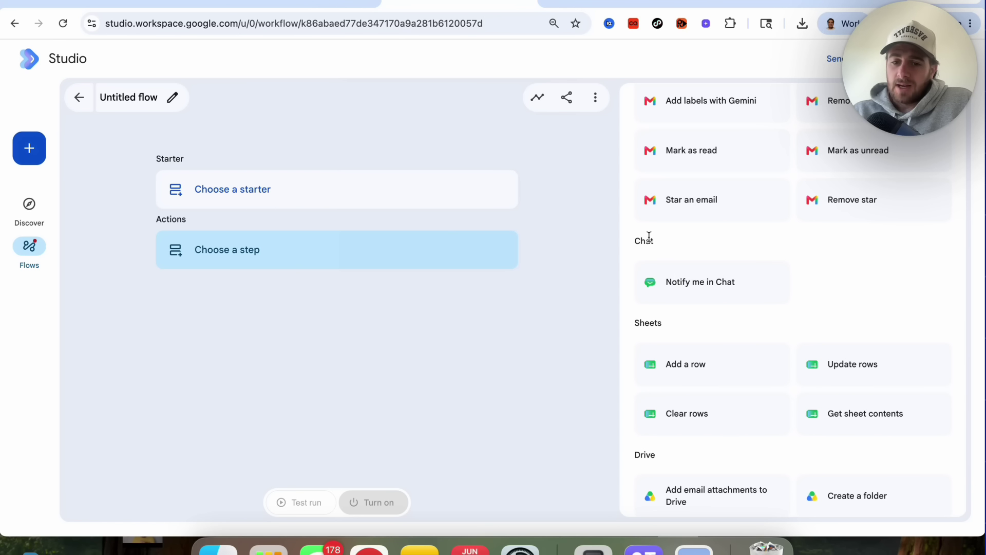
scroll(665, 315, down, 5)
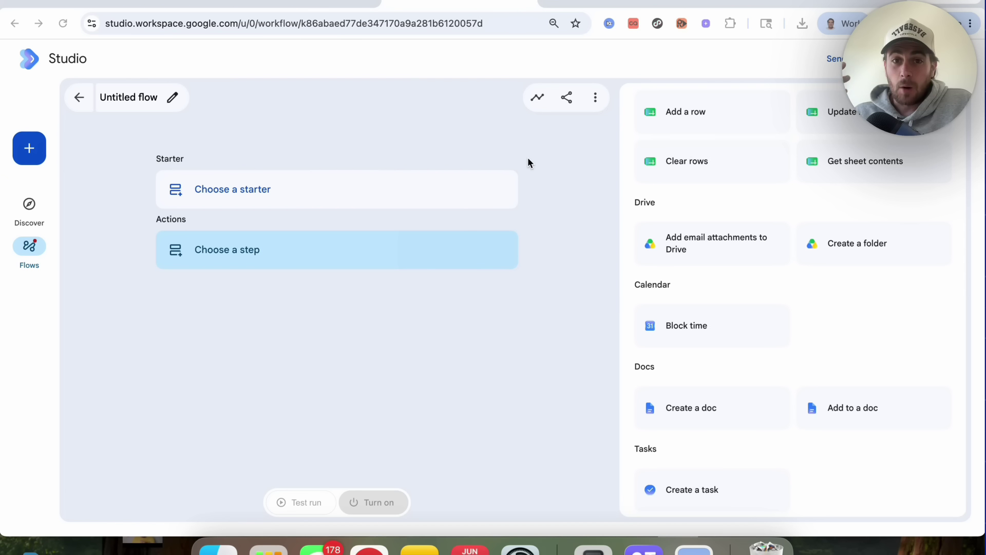
Switch to Gemini, change from Spark to Chat and open the Daily brief
click(147, 7)
click(247, 97)
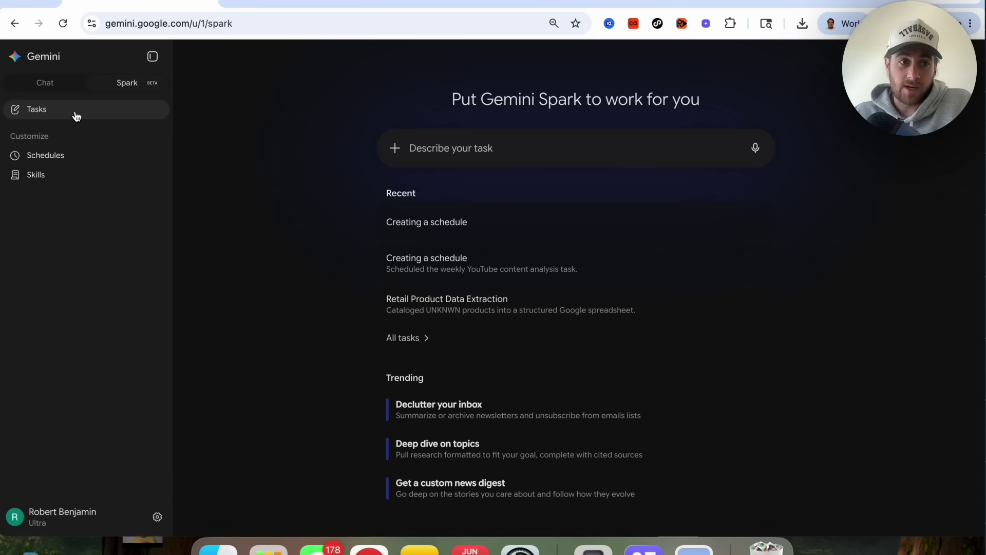
click(56, 85)
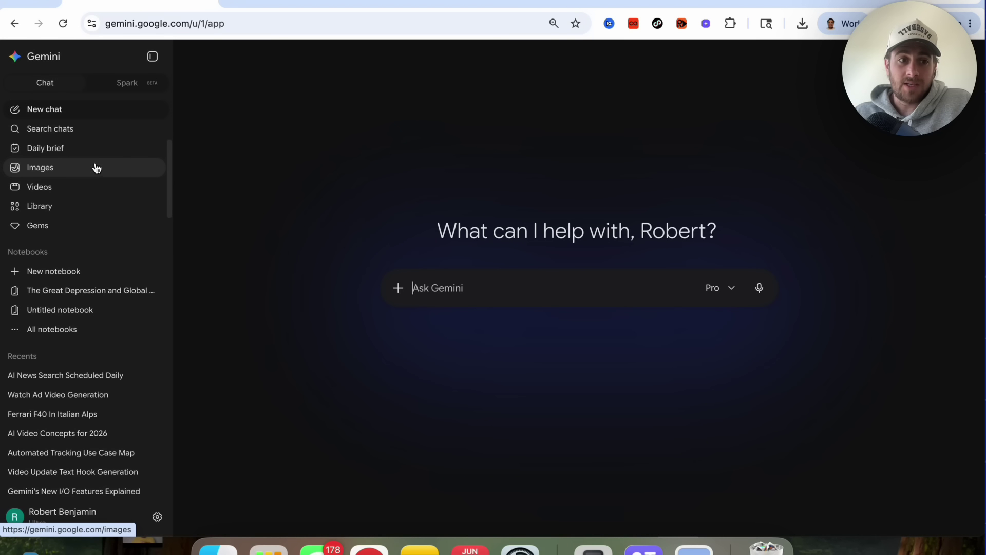
click(77, 158)
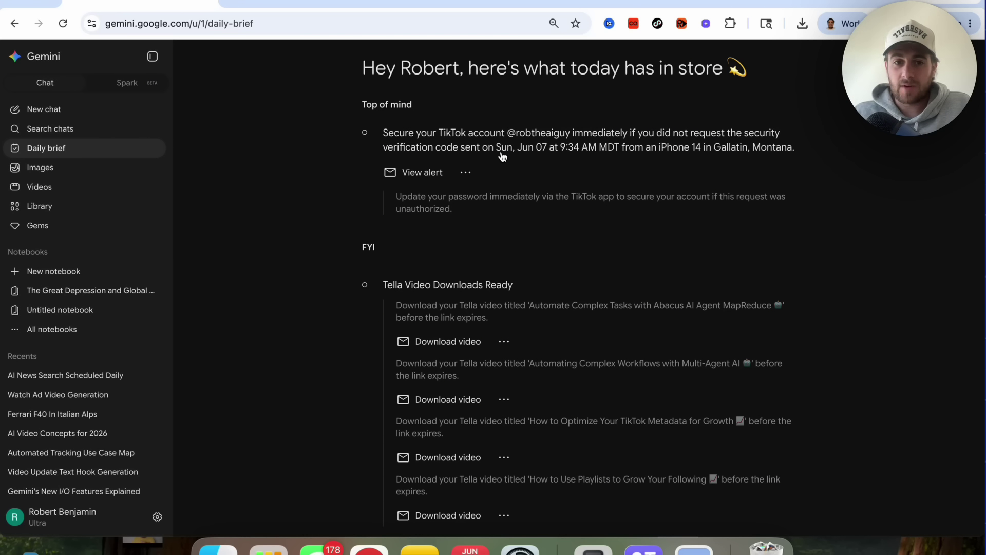
Read through the Daily brief's FYI and Looking ahead sections, highlight the line stating when it was generated, and return to its beginning
scroll(503, 156, down, 3)
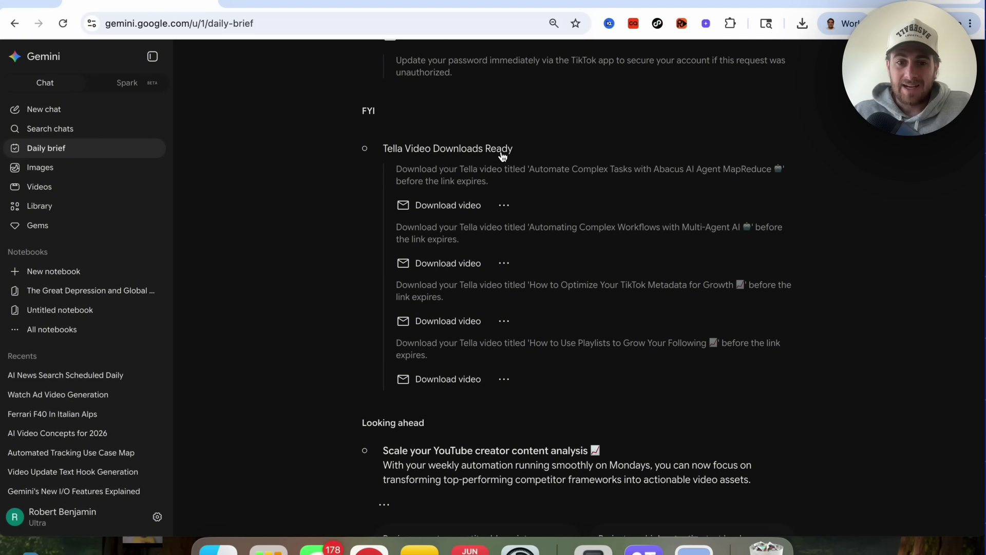
scroll(503, 156, down, 3)
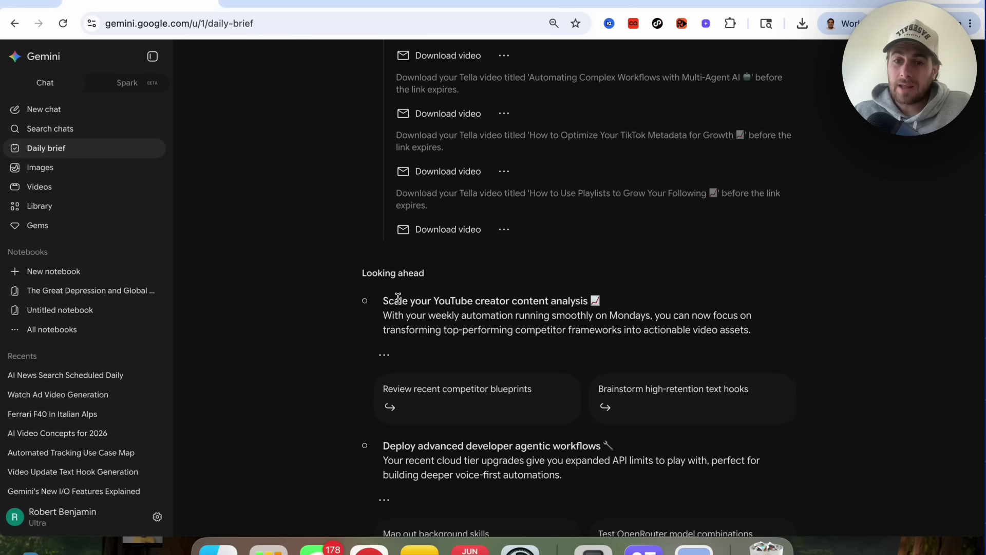
scroll(402, 288, down, 4)
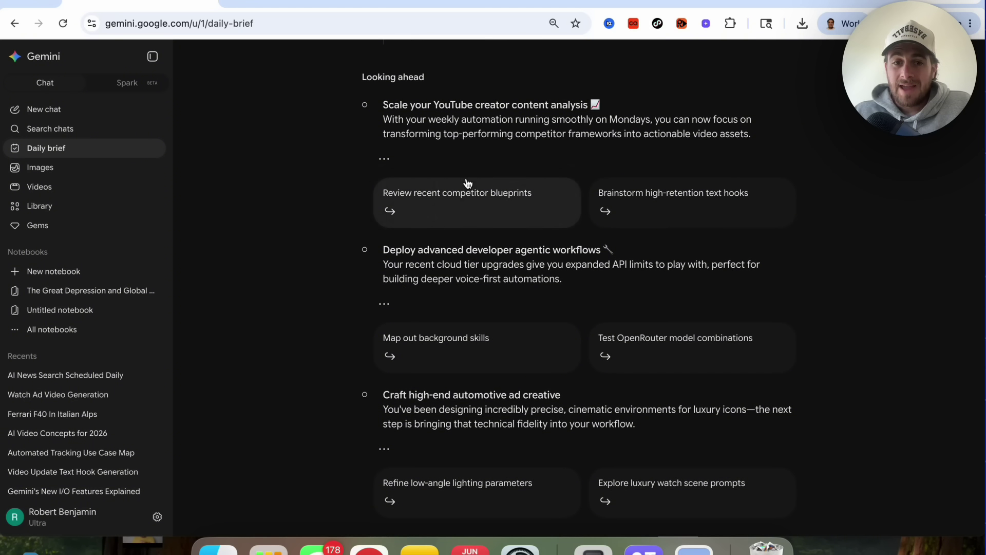
scroll(485, 310, down, 3)
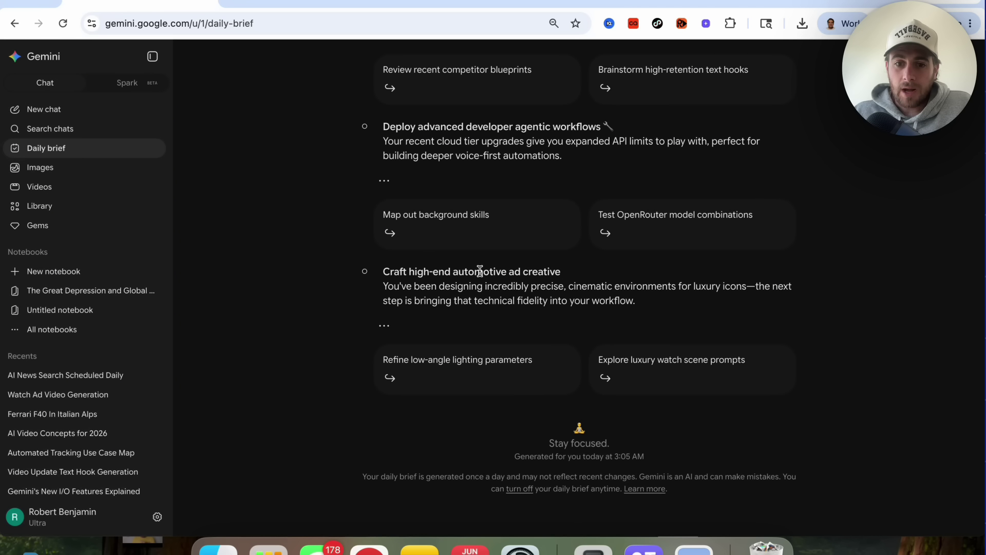
triple_click(538, 457)
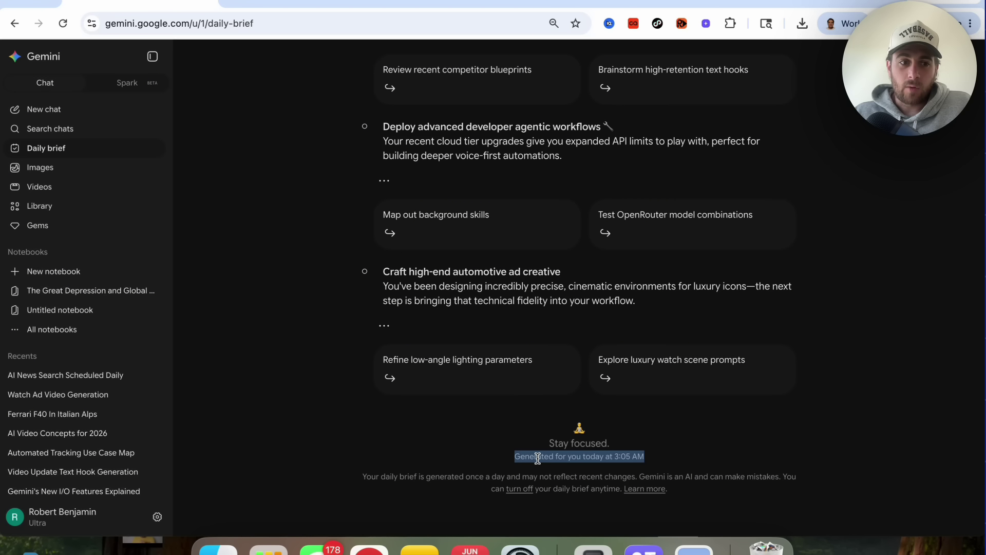
scroll(498, 445, up, 15)
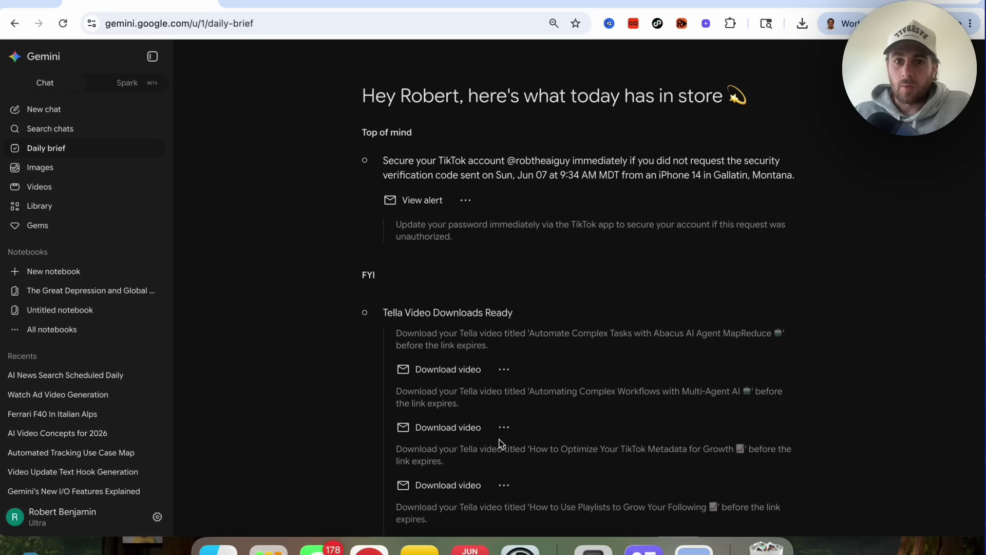